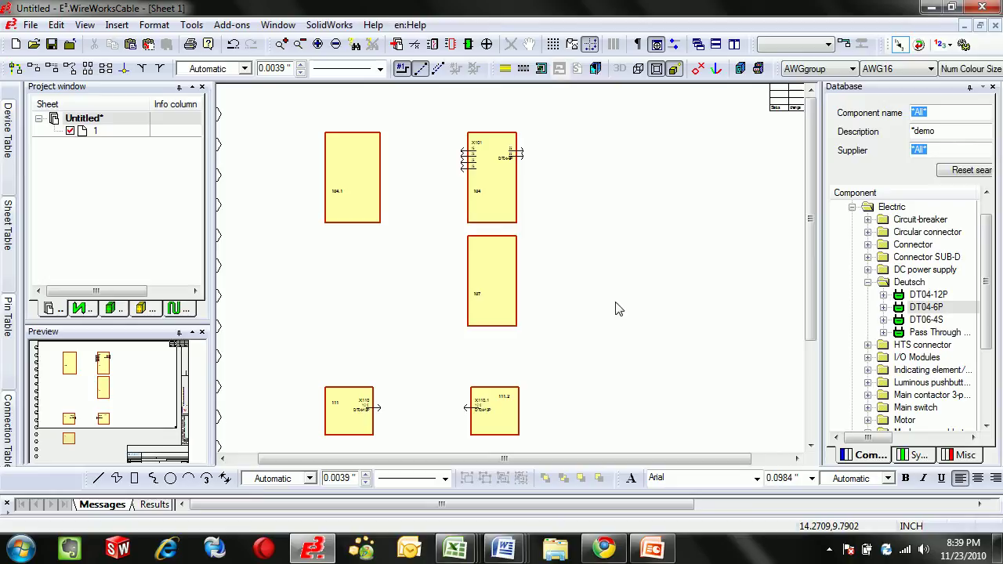
Step: Nudge block 107 slightly downward on sheet 1
{"action": "left_click", "coordinate": [499, 273]}
{"action": "mouse_move", "coordinate": [499, 273]}
{"action": "left_mouse_down"}
{"action": "mouse_move", "coordinate": [548, 271]}
{"action": "mouse_move", "coordinate": [499, 277]}
{"action": "left_mouse_up"}
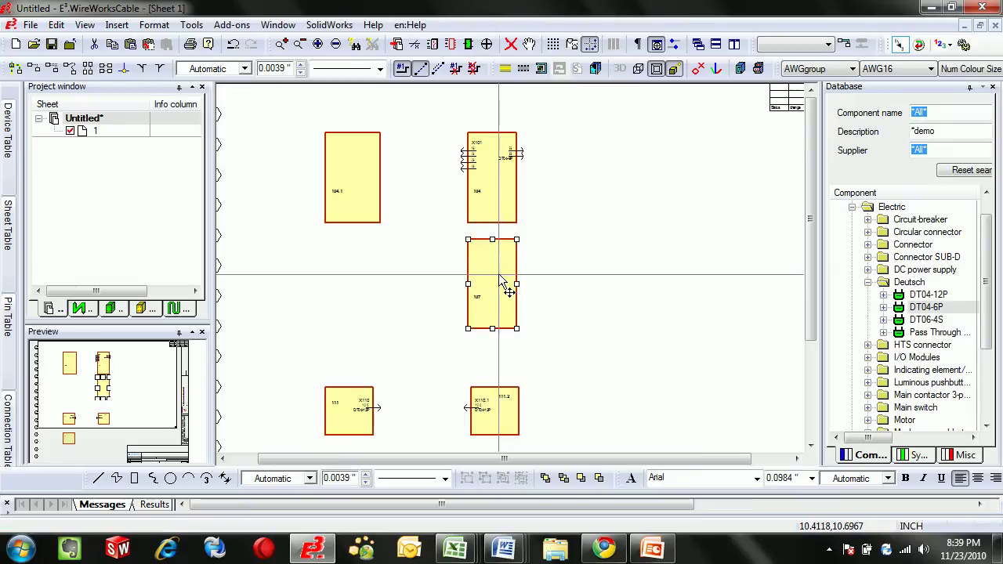
{"action": "left_click", "coordinate": [667, 291]}
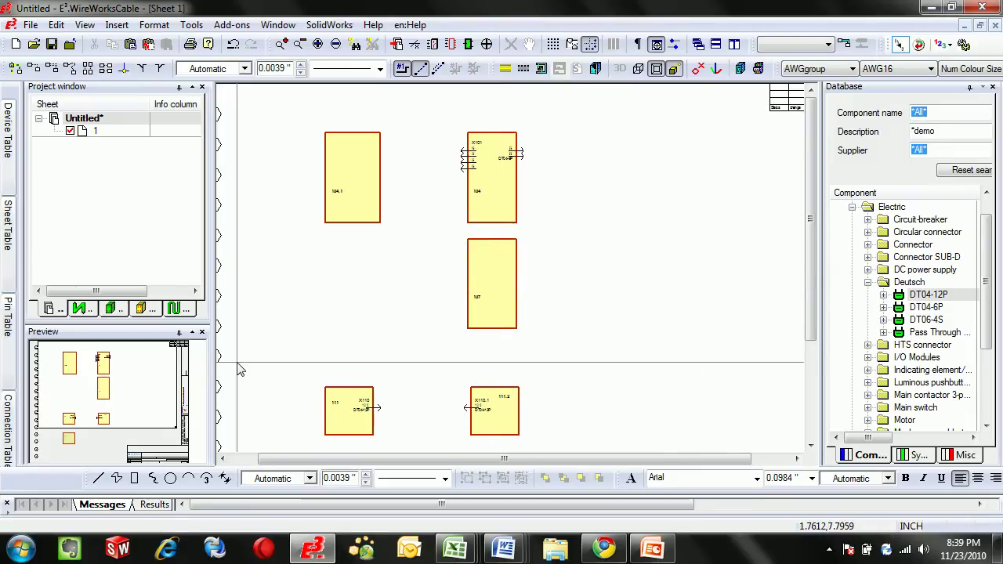
Step: Place DT04-12P pins on block 113 (X112) and add pin X110.2 to block 111.2
{"action": "left_click", "coordinate": [933, 297]}
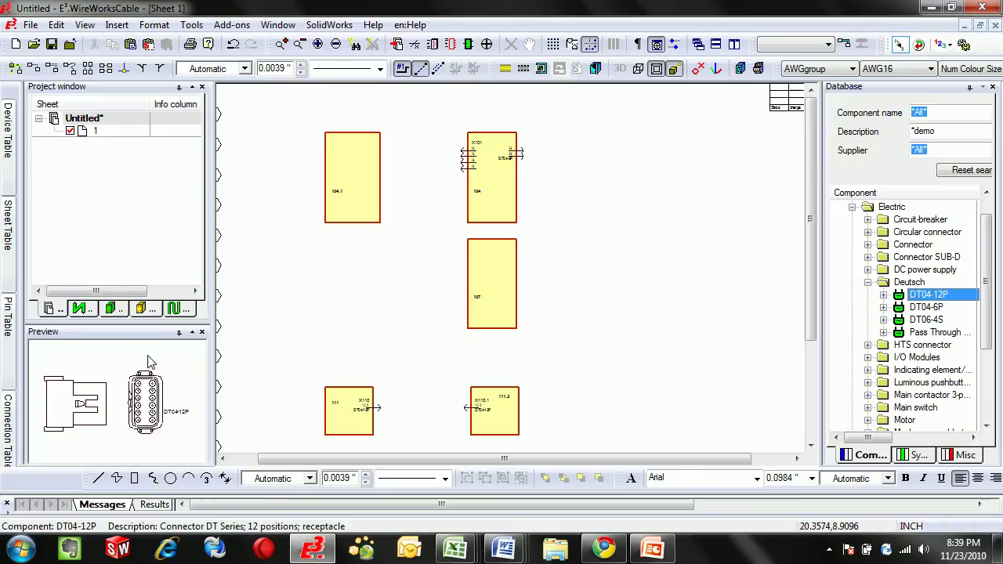
{"action": "left_click", "coordinate": [883, 295]}
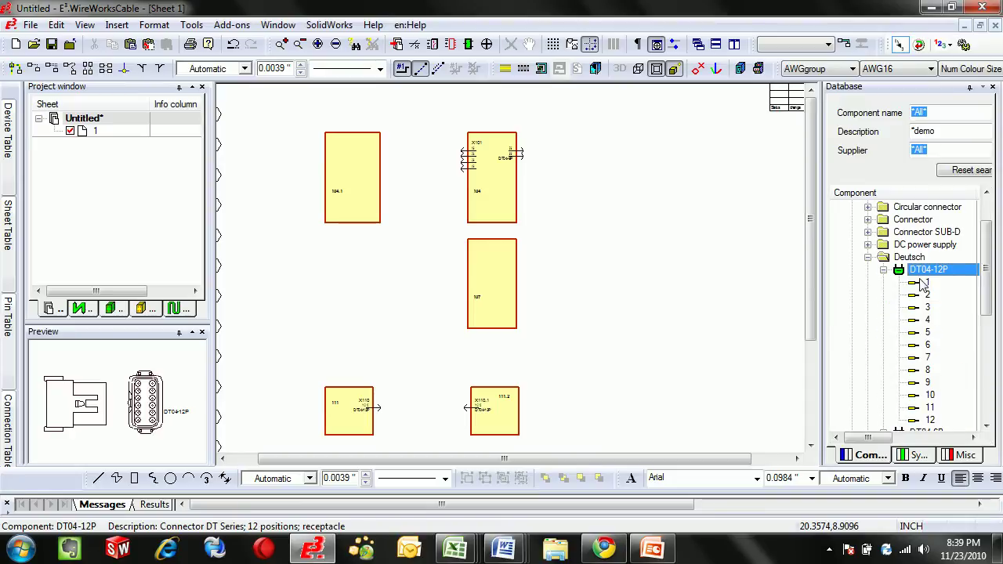
{"action": "left_click_drag", "start_coordinate": [812, 302], "coordinate": [811, 372]}
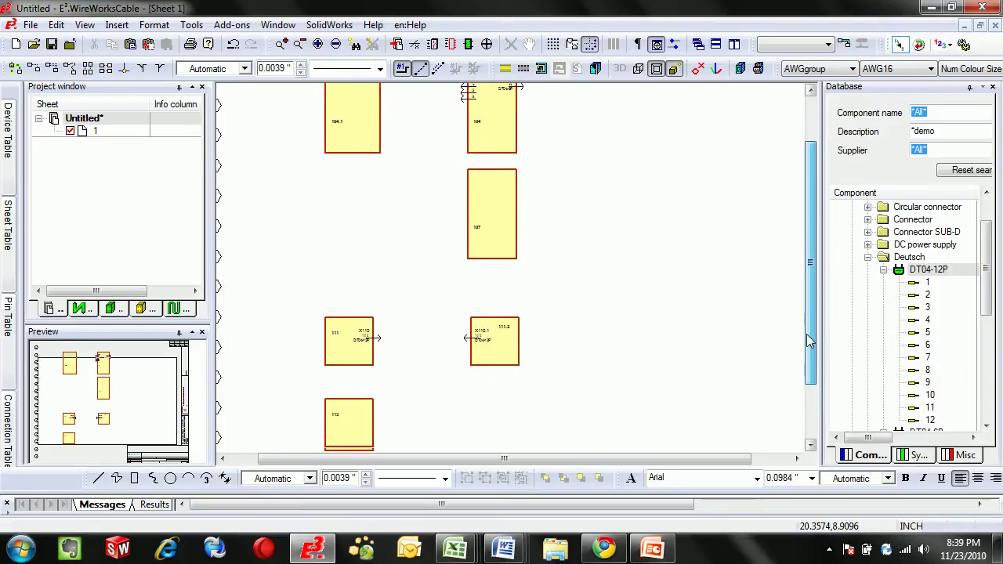
{"action": "left_click_drag", "start_coordinate": [859, 284], "coordinate": [369, 417]}
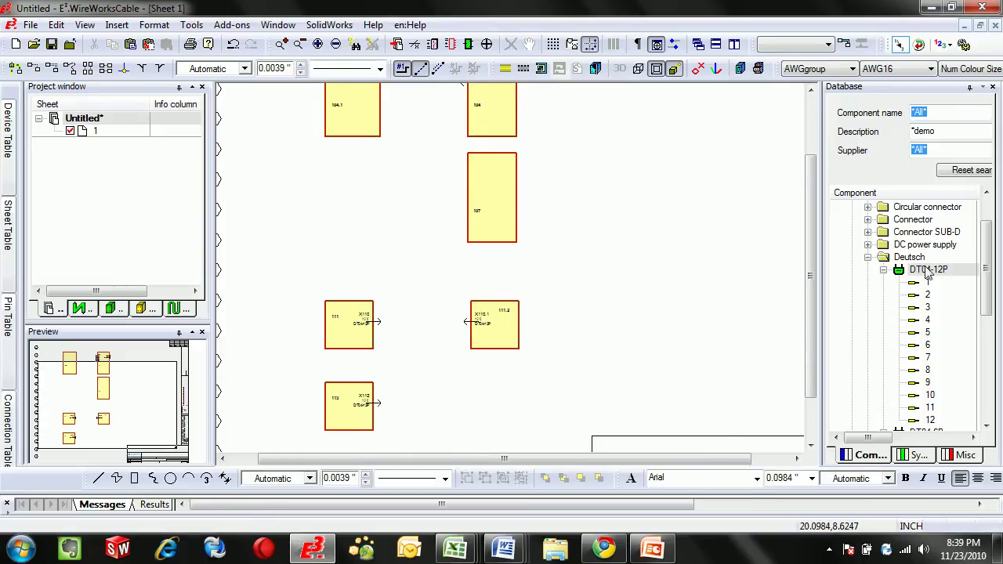
{"action": "left_click_drag", "start_coordinate": [926, 279], "coordinate": [496, 352]}
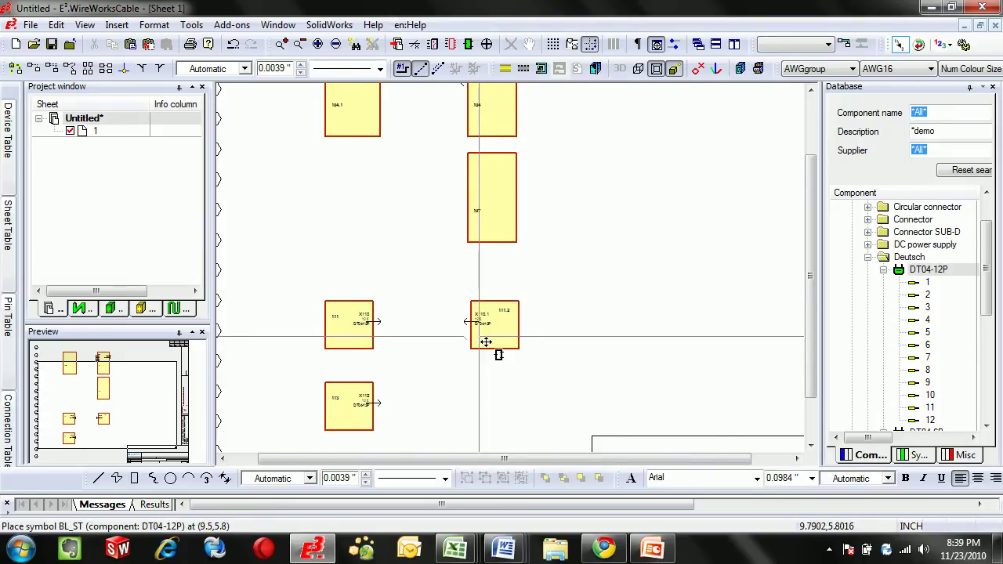
Step: Place all twelve DT04-12P single pins of X101.2 along block 104.1's right edge
{"action": "right_click", "coordinate": [913, 272]}
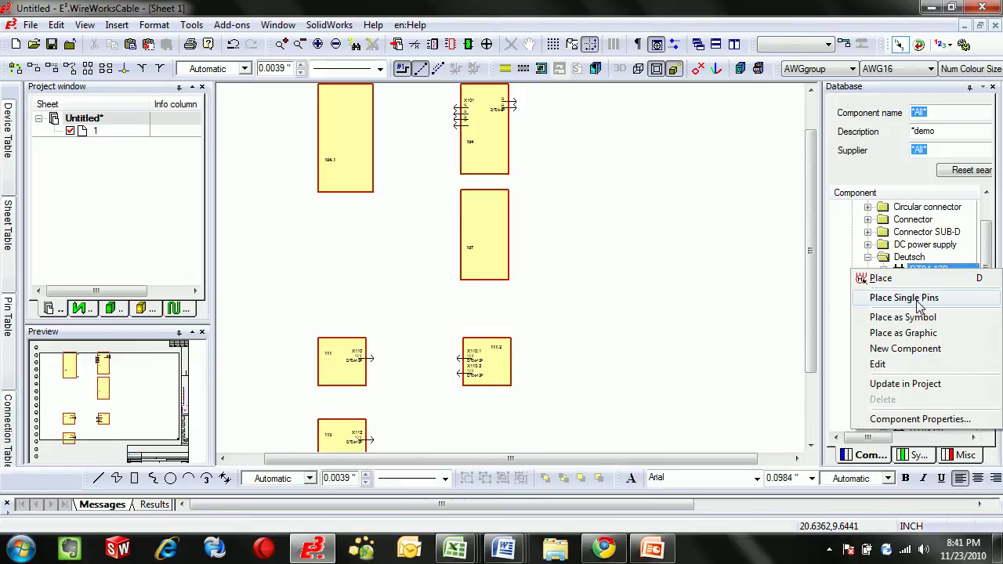
{"action": "left_click", "coordinate": [918, 301]}
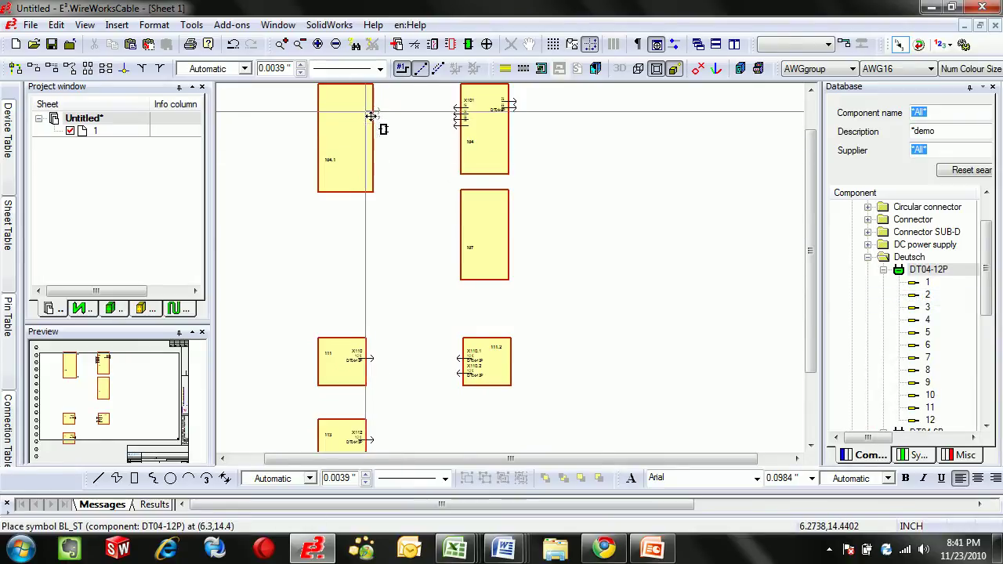
{"action": "scroll", "coordinate": [369, 113], "scroll_direction": "up", "scroll_amount": 1}
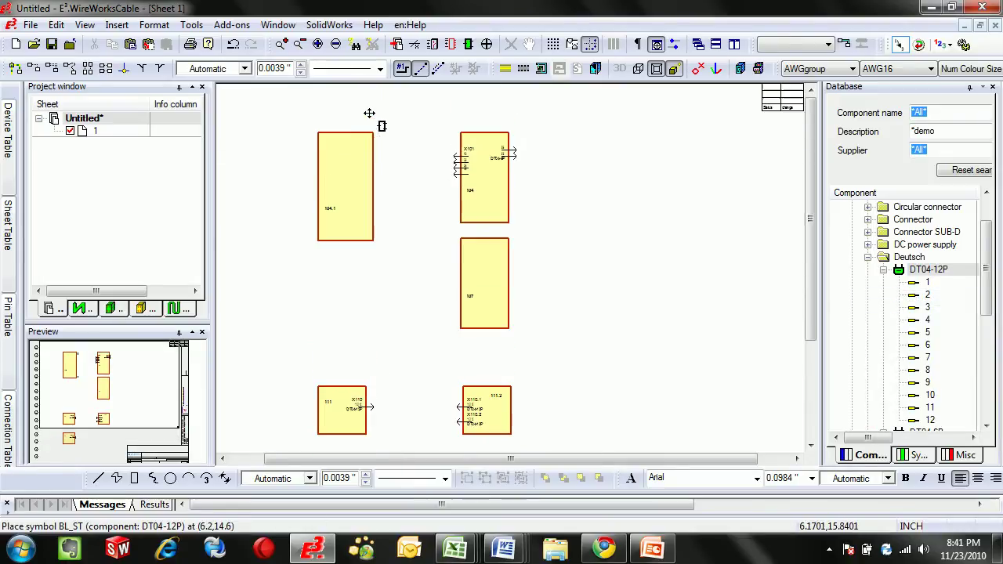
{"action": "left_click", "coordinate": [372, 162]}
{"action": "left_click", "coordinate": [333, 185]}
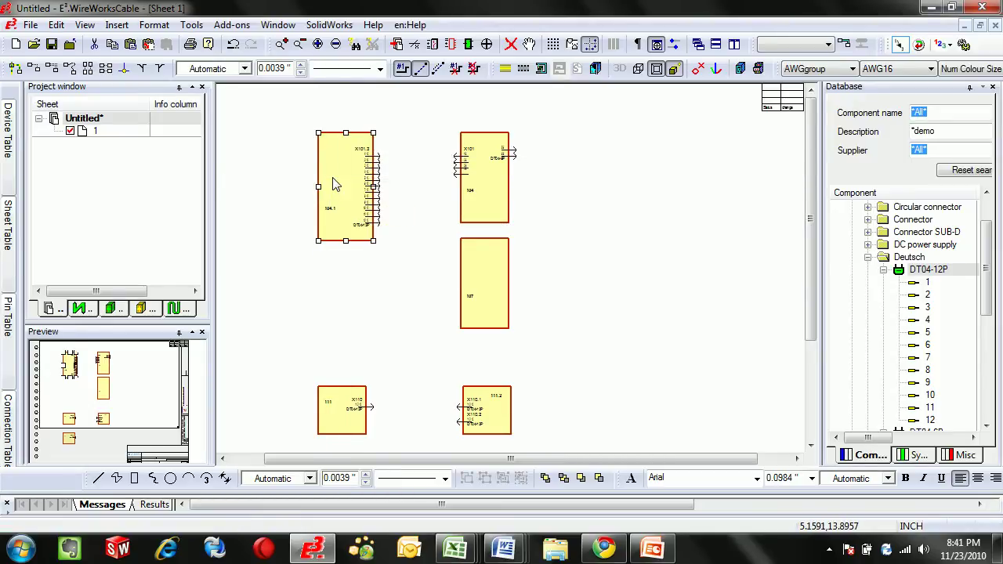
Step: Split block 104.1 with the new part to the right of block 104, and move several pins onto it
{"action": "right_click", "coordinate": [333, 183]}
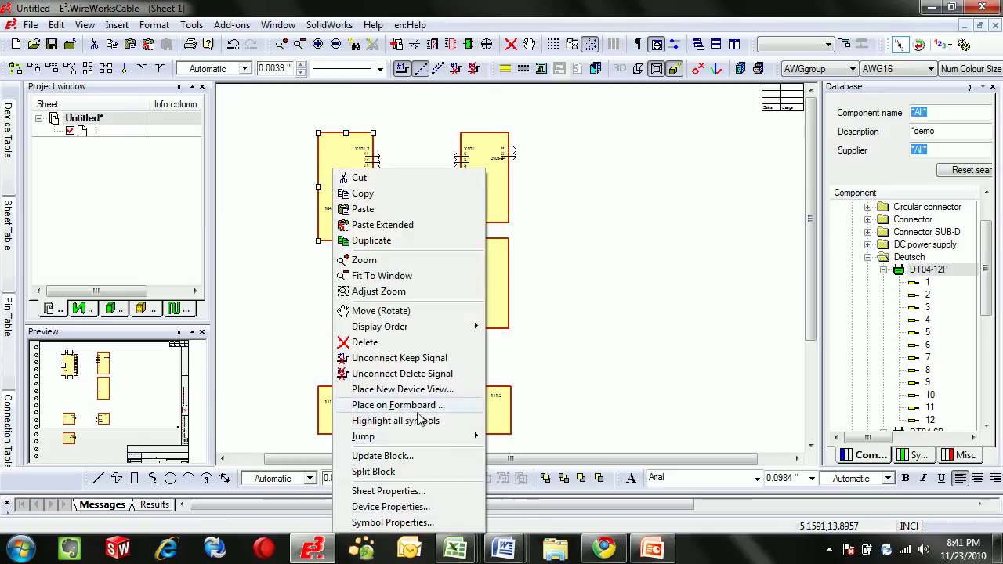
{"action": "left_click", "coordinate": [373, 471]}
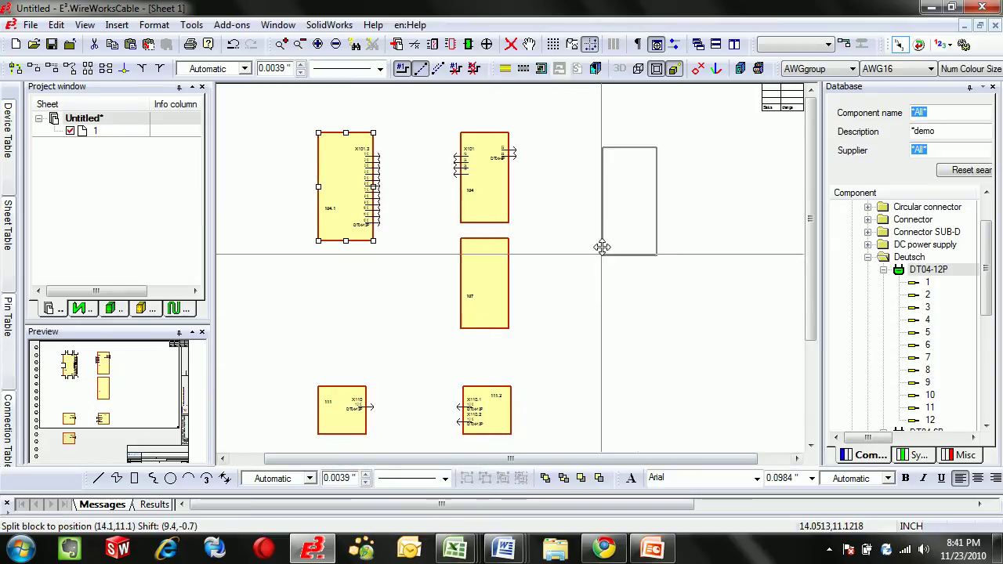
{"action": "left_click", "coordinate": [642, 240]}
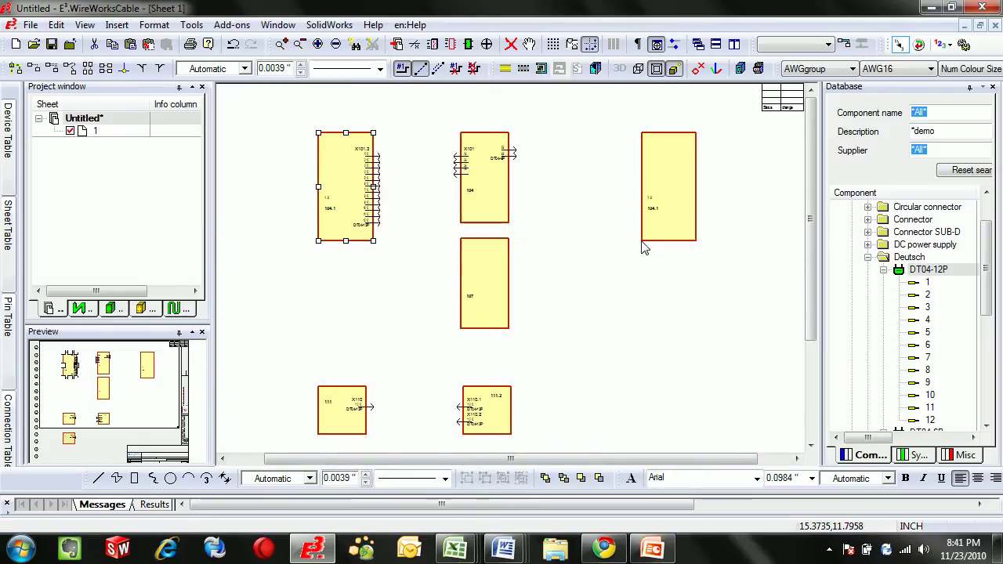
{"action": "left_click", "coordinate": [382, 224]}
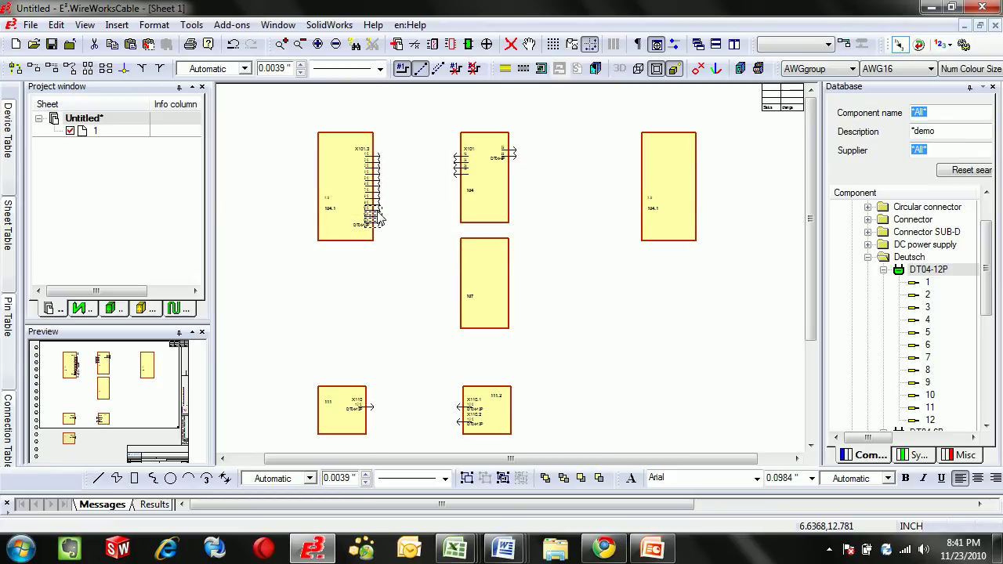
{"action": "left_click_drag", "start_coordinate": [383, 218], "coordinate": [658, 158]}
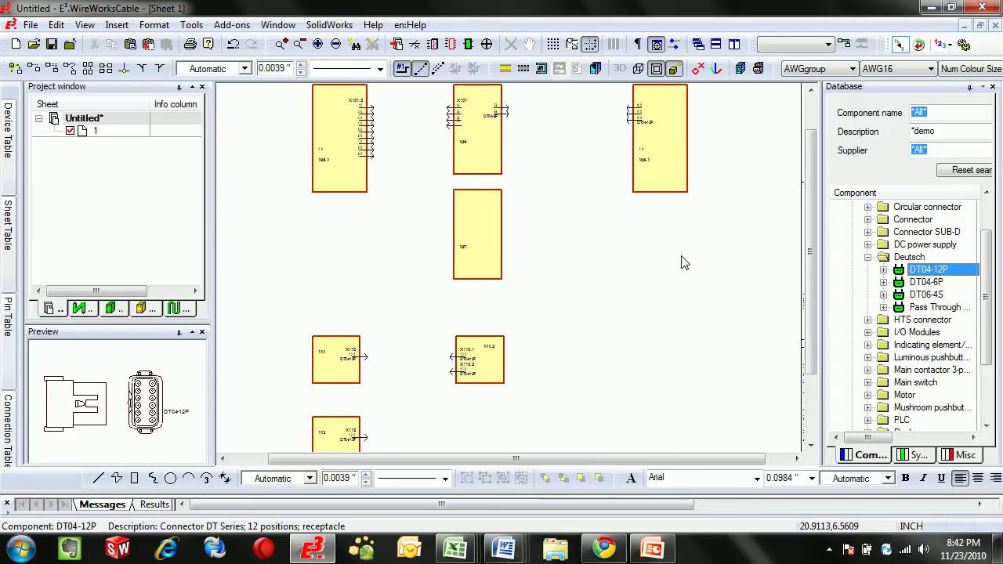
Step: Place DT06-4S connector X105 on the left edge of block 107
{"action": "right_click", "coordinate": [925, 297]}
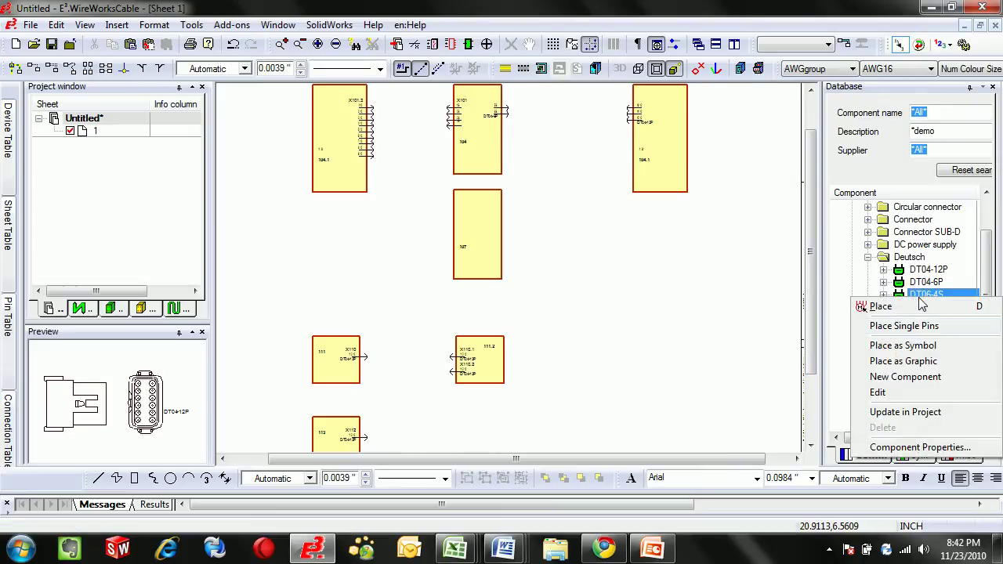
{"action": "key", "text": "Escape"}
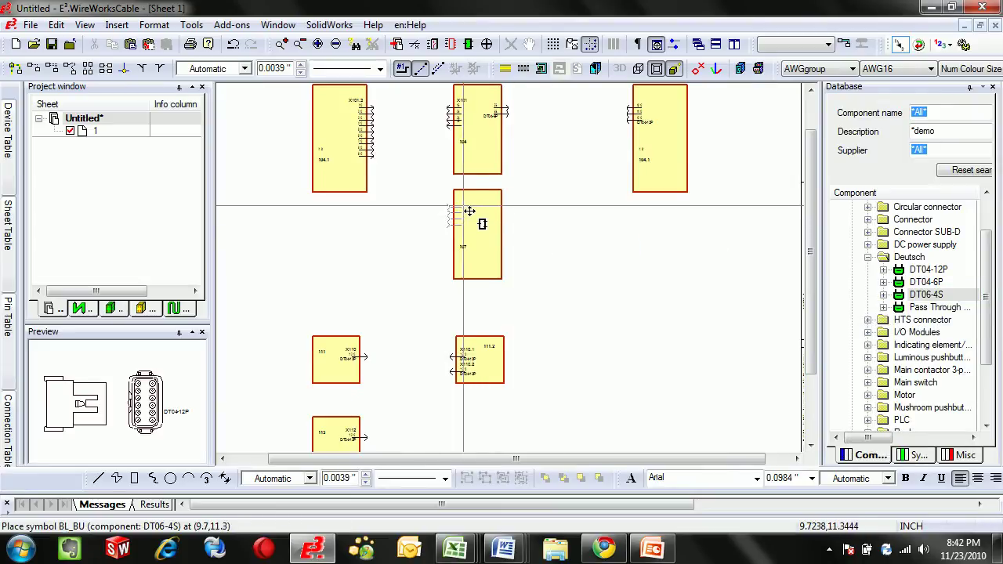
{"action": "left_click", "coordinate": [469, 217]}
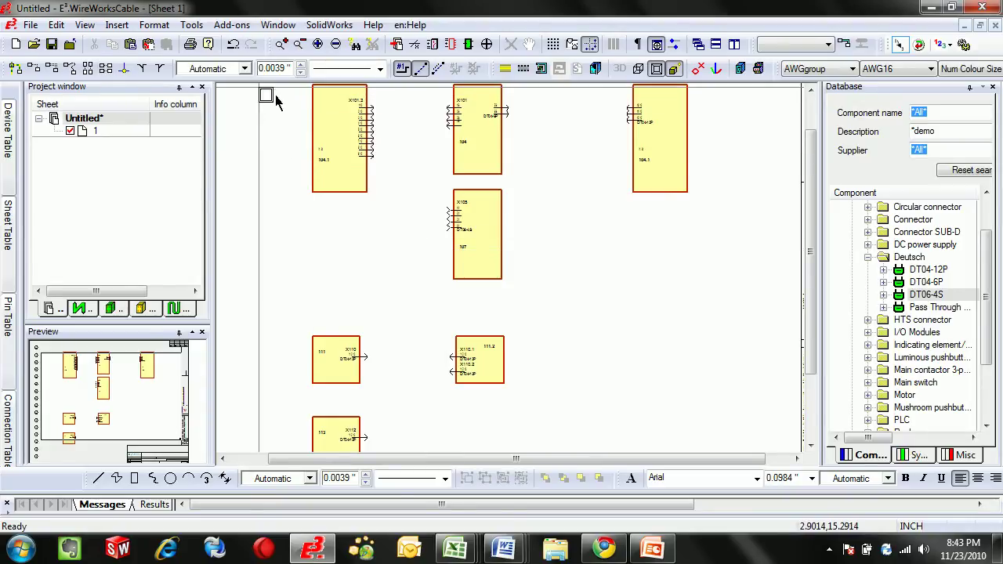
Step: Window-select the whole sheet to auto-wire matching pins, then zoom in to check and back out
{"action": "left_click_drag", "start_coordinate": [276, 100], "coordinate": [737, 434]}
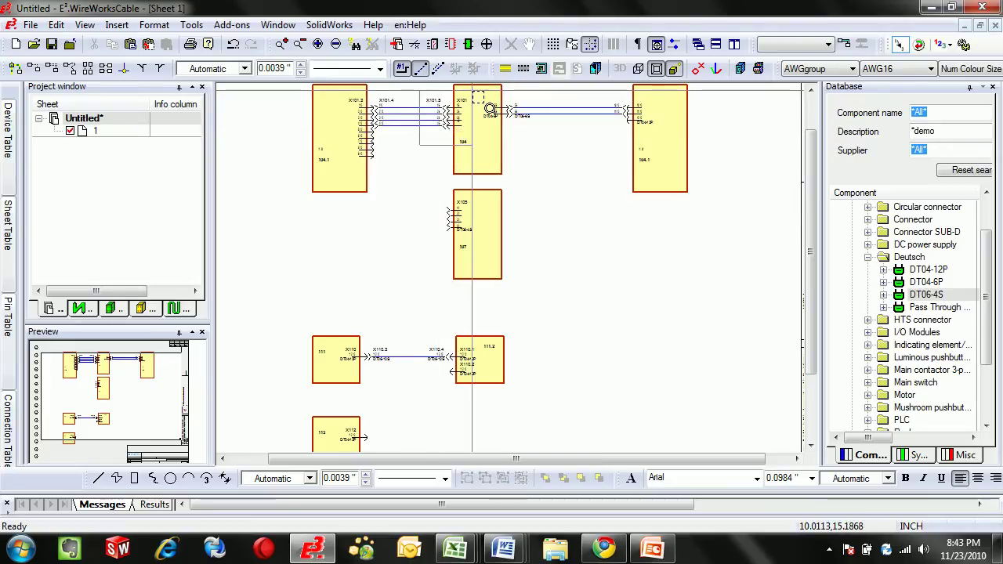
{"action": "scroll", "coordinate": [474, 97], "scroll_direction": "up", "scroll_amount": 3}
{"action": "left_click_drag", "start_coordinate": [494, 459], "coordinate": [543, 465]}
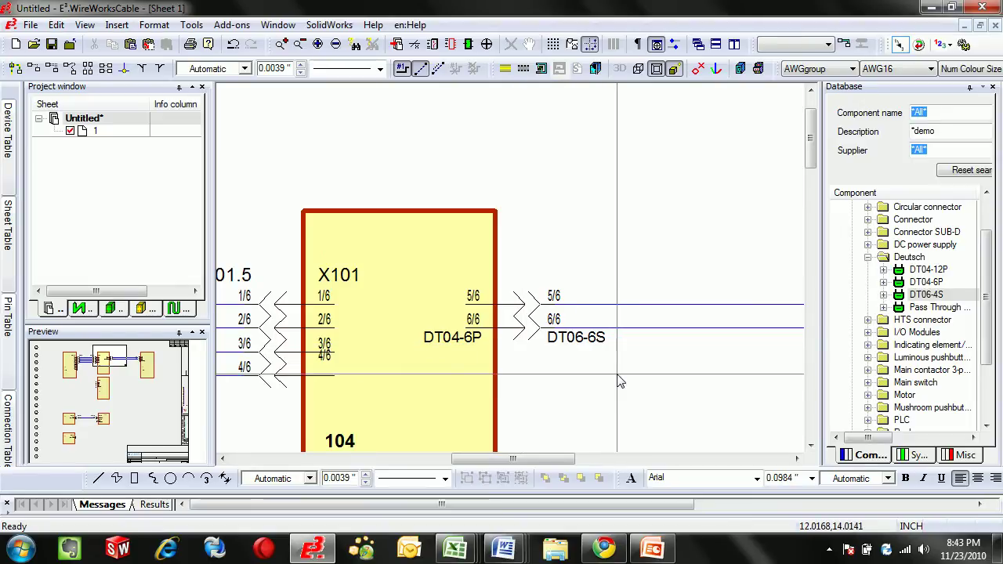
{"action": "scroll", "coordinate": [619, 381], "scroll_direction": "down", "scroll_amount": 5}
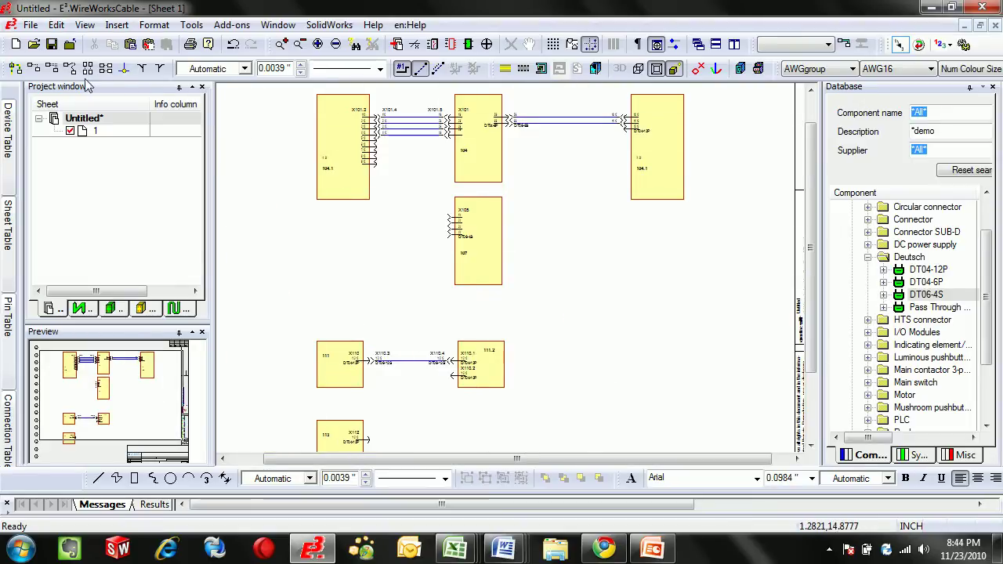
Step: Multi-connect X105's pins on block 107 to block 104.1's pins
{"action": "left_click", "coordinate": [52, 69]}
{"action": "left_click", "coordinate": [455, 231]}
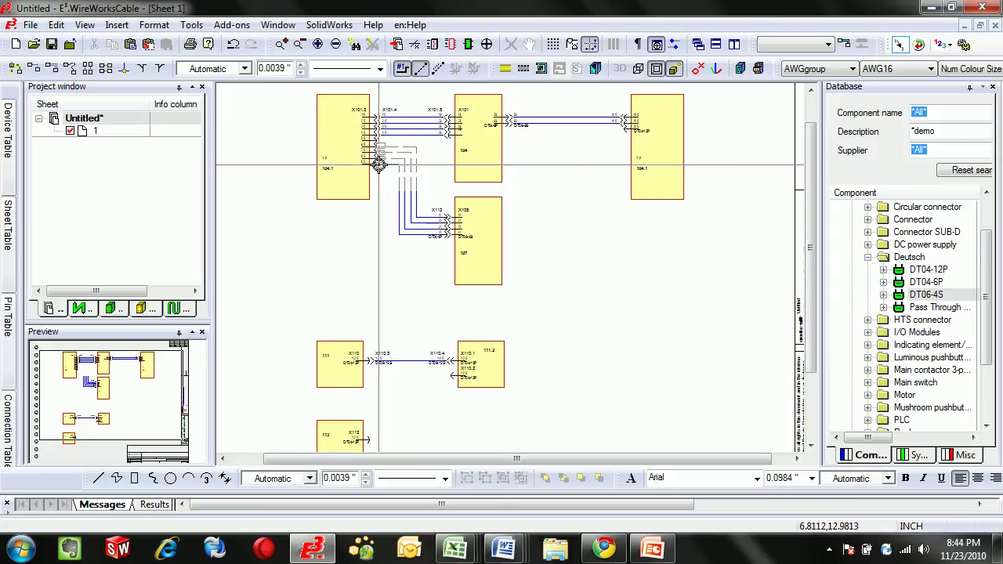
{"action": "left_click", "coordinate": [378, 164]}
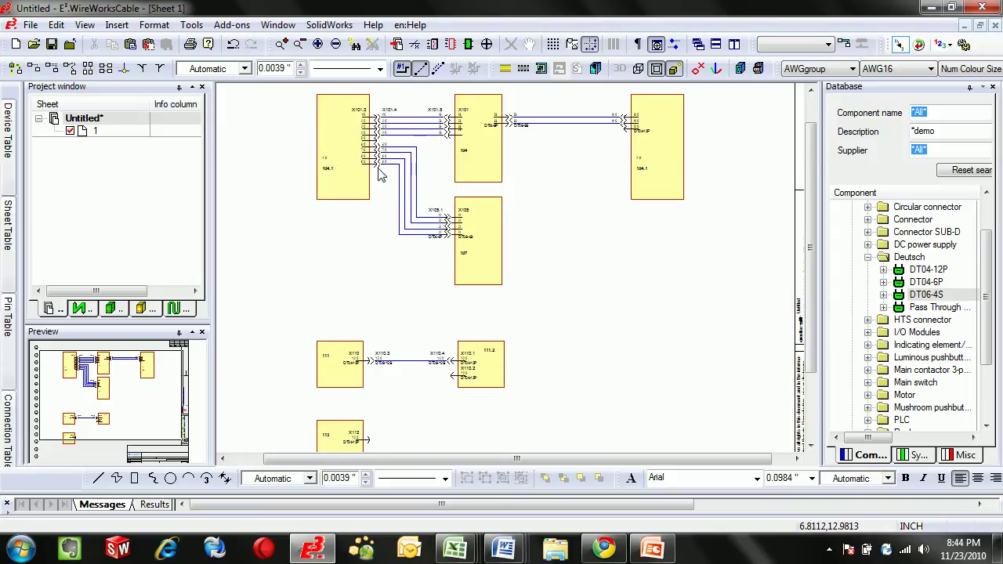
Step: Draw a single wire from pin X110.2 down to X112.1 on block 113
{"action": "left_click", "coordinate": [34, 69]}
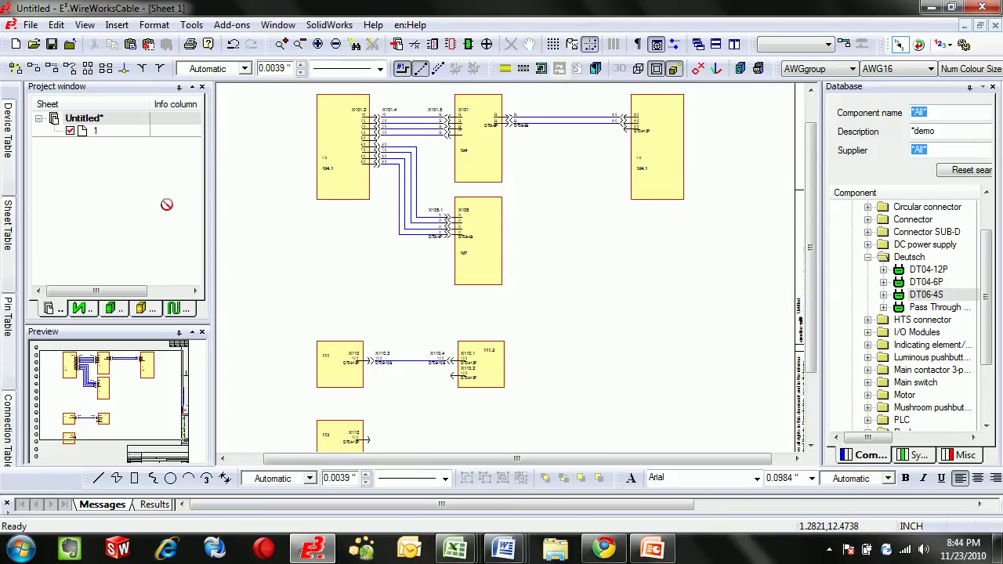
{"action": "left_click", "coordinate": [450, 377]}
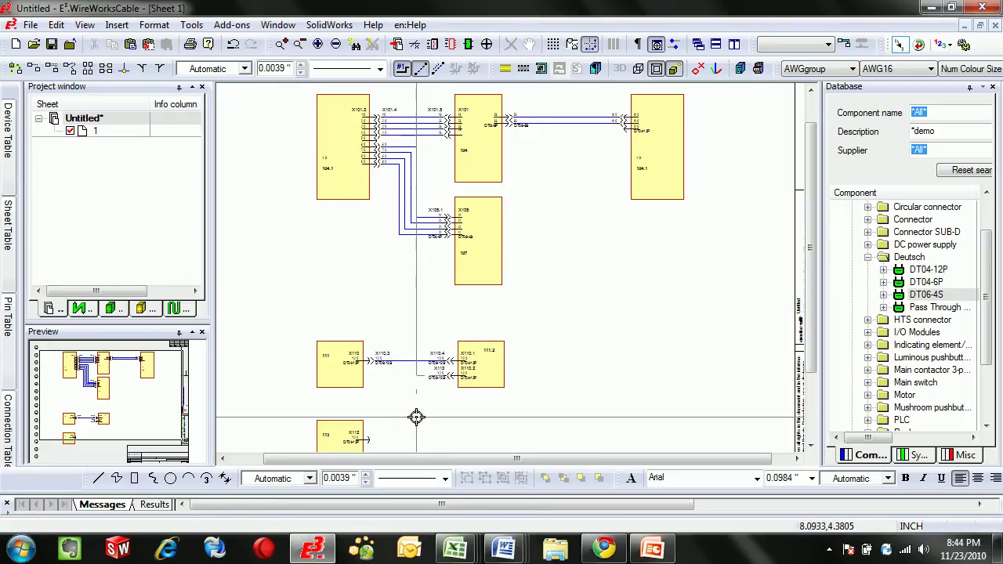
{"action": "scroll", "coordinate": [376, 442], "scroll_direction": "down", "scroll_amount": 3}
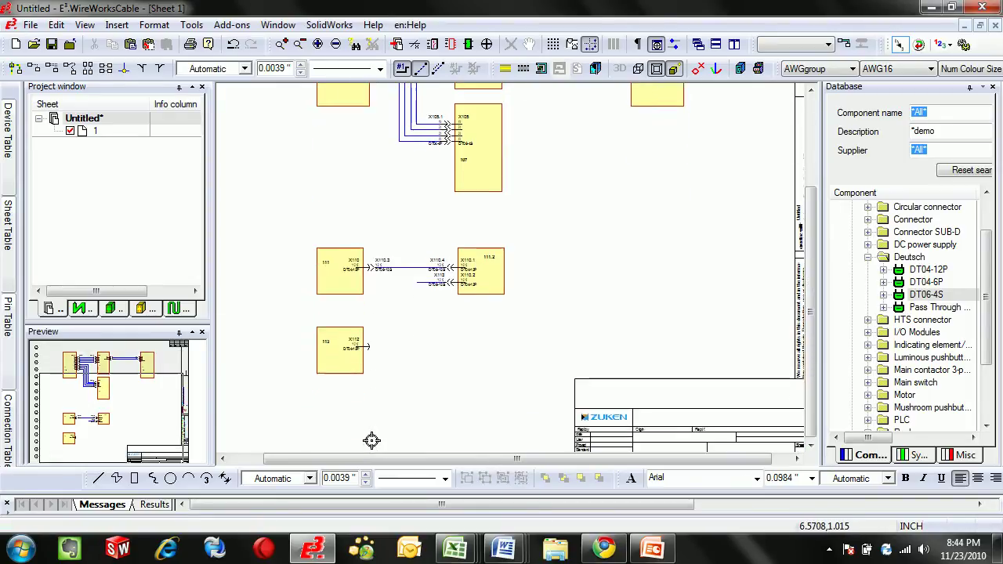
{"action": "left_click", "coordinate": [376, 350]}
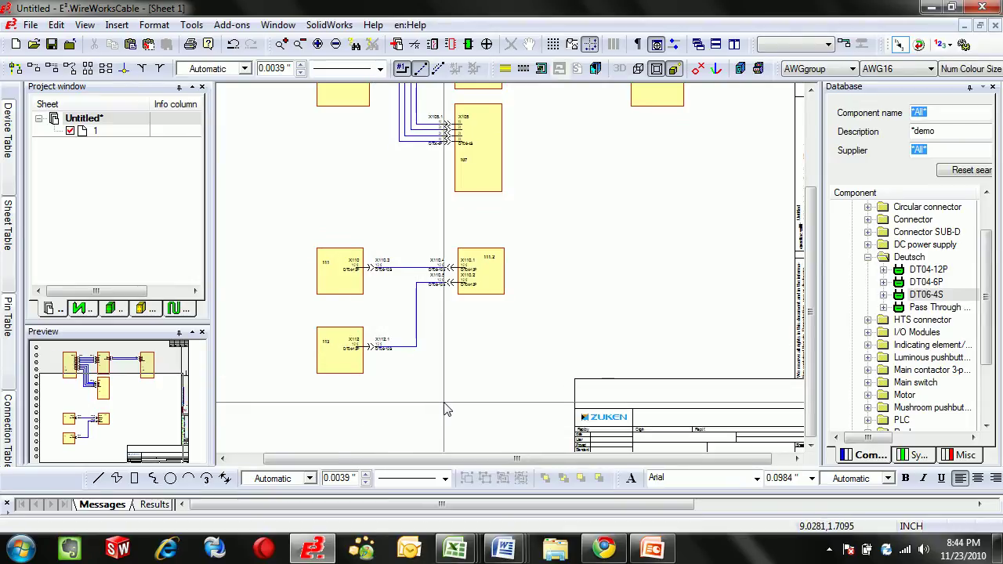
{"action": "scroll", "coordinate": [447, 409], "scroll_direction": "up", "scroll_amount": 4}
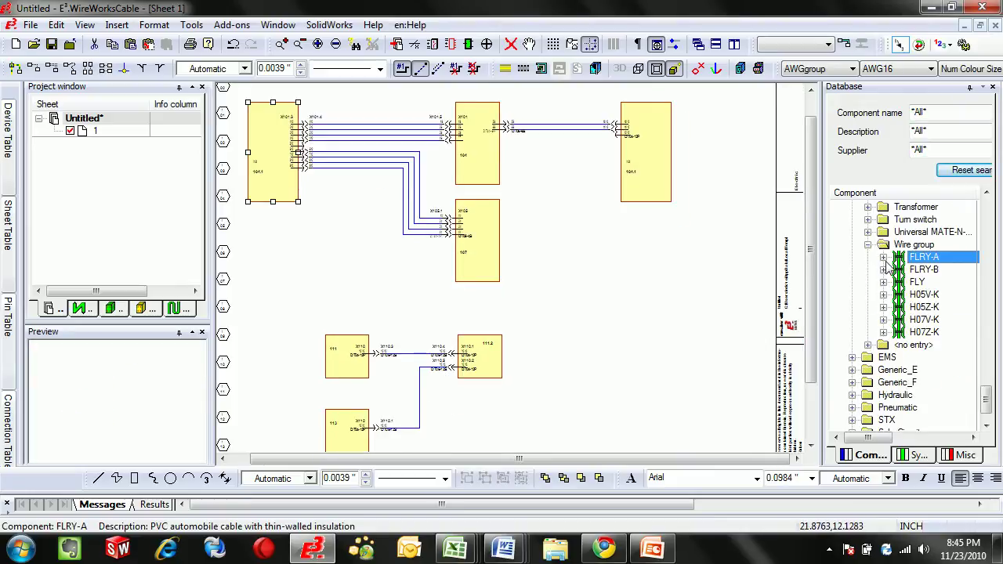
Step: Lay FLRY-A 0.35-RD red wire along the block 104.1 connections, then zoom onto the new labels
{"action": "left_click", "coordinate": [884, 259]}
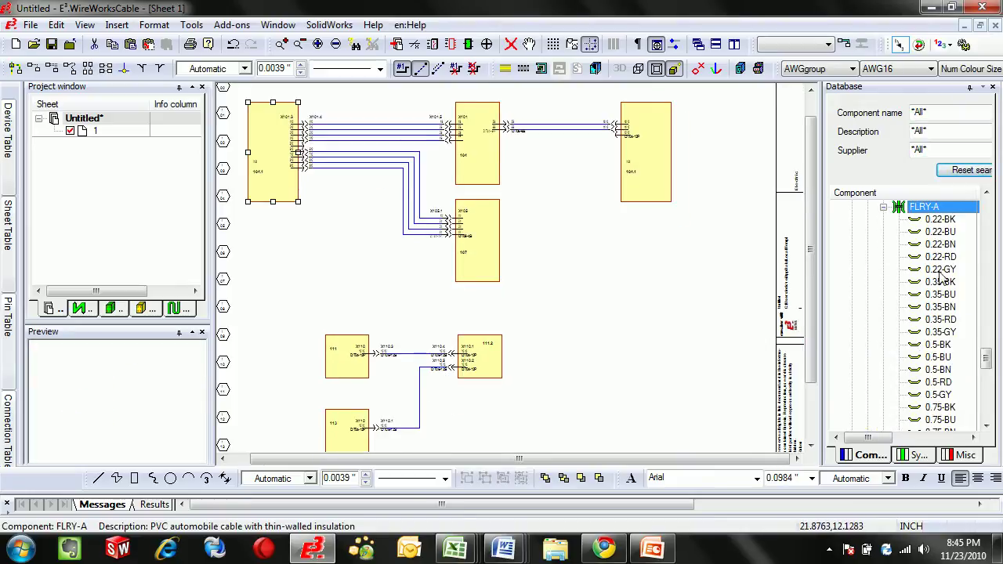
{"action": "right_click", "coordinate": [939, 321]}
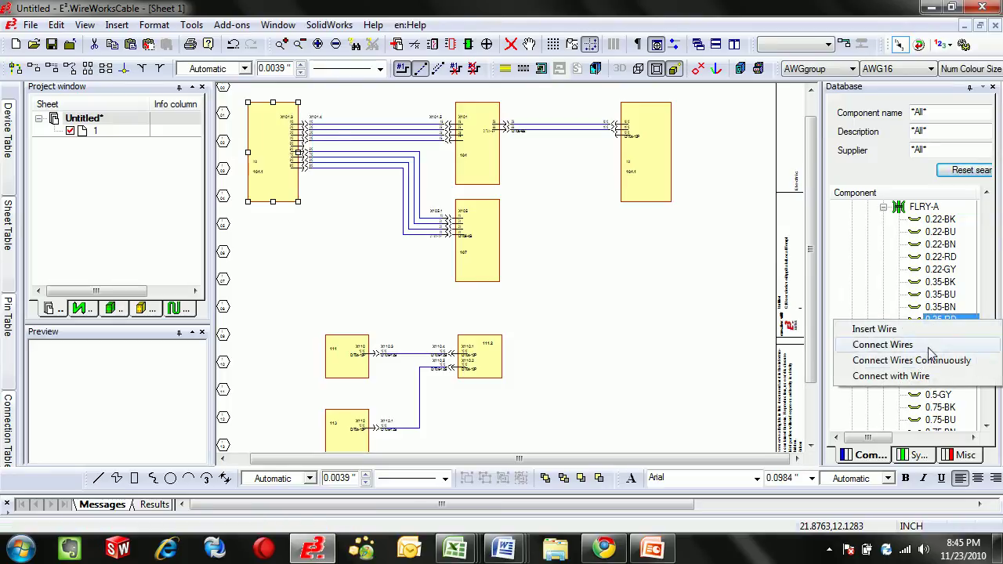
{"action": "left_click", "coordinate": [929, 360]}
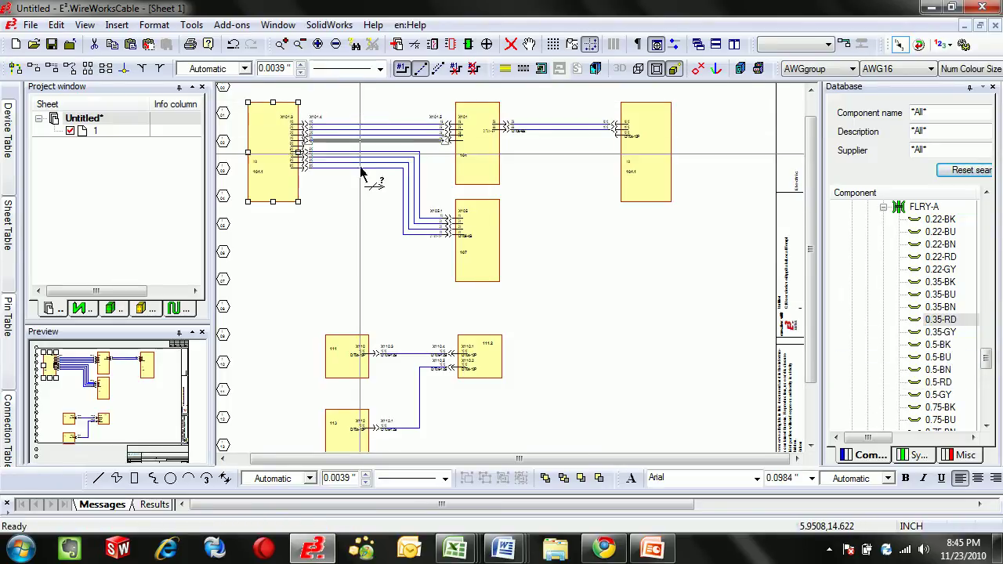
{"action": "left_click", "coordinate": [361, 211]}
{"action": "left_click", "coordinate": [570, 127]}
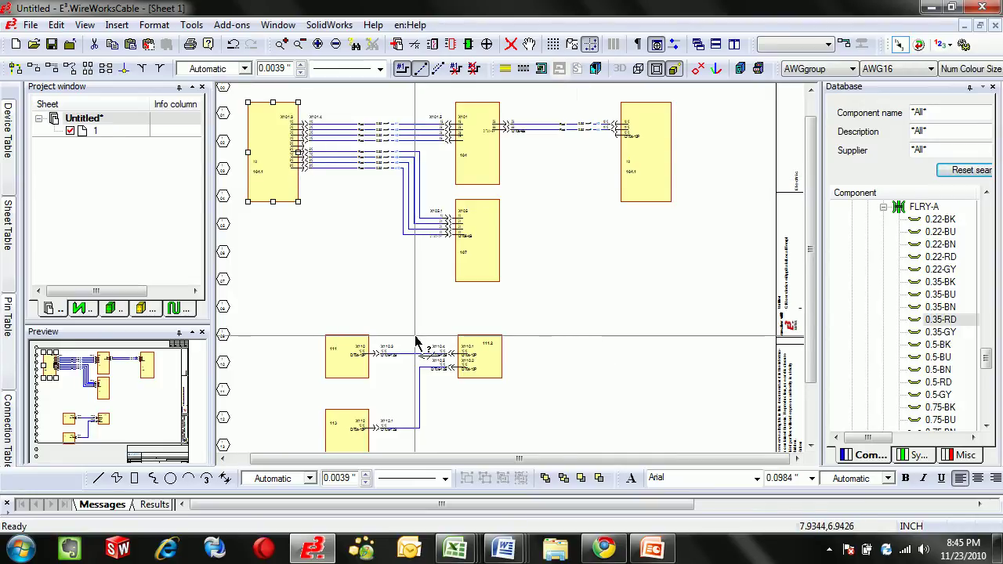
{"action": "key", "text": "Escape"}
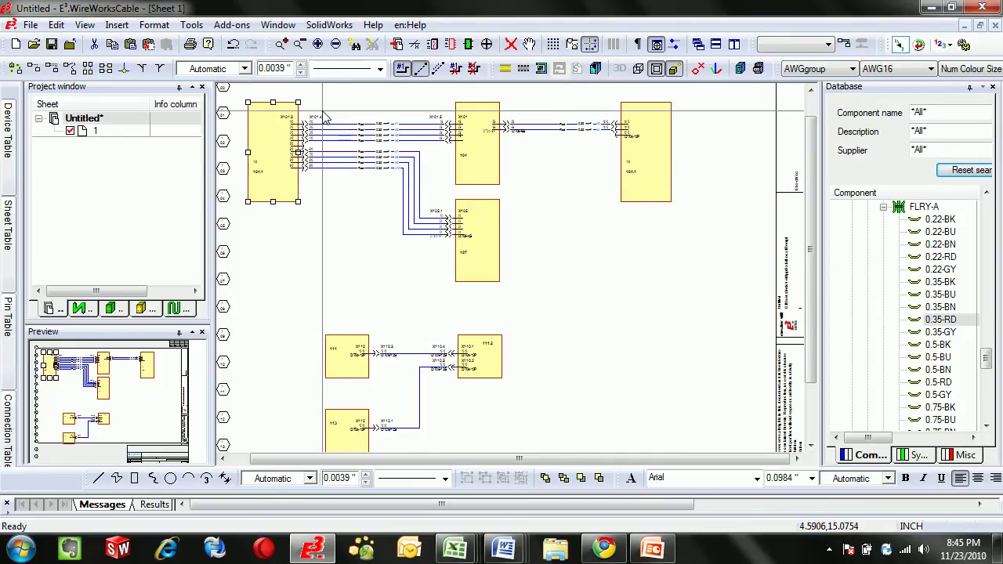
{"action": "left_click_drag", "start_coordinate": [321, 110], "coordinate": [461, 213]}
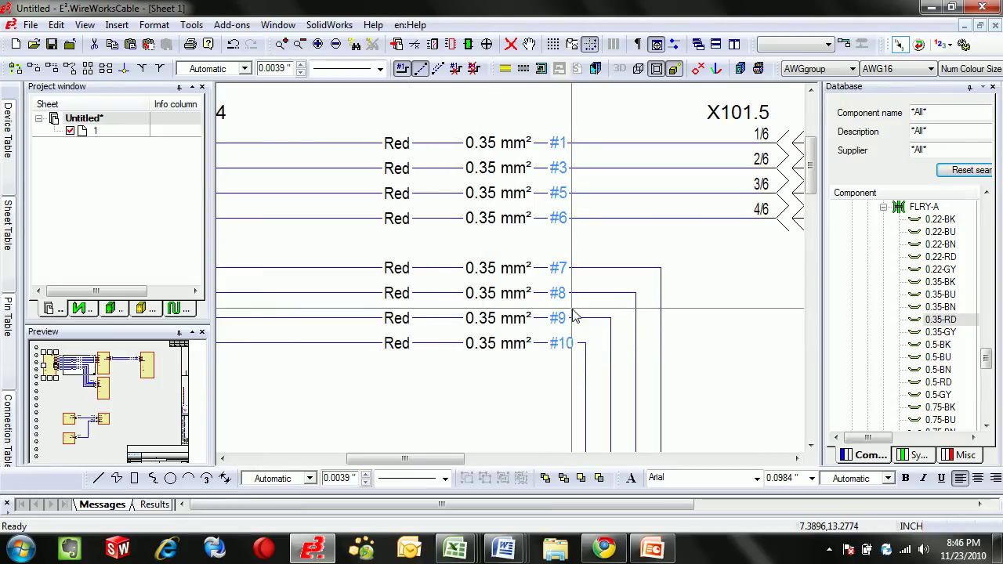
Step: Drag 12 Core cables from the Cable > <no entry> folder onto the X110 and X112 connections
{"action": "mouse_move", "coordinate": [455, 459]}
{"action": "left_mouse_down"}
{"action": "mouse_move", "coordinate": [616, 480]}
{"action": "mouse_move", "coordinate": [458, 445]}
{"action": "left_mouse_up"}
{"action": "scroll", "coordinate": [459, 444], "scroll_direction": "down", "scroll_amount": 3, "text": "ctrl"}
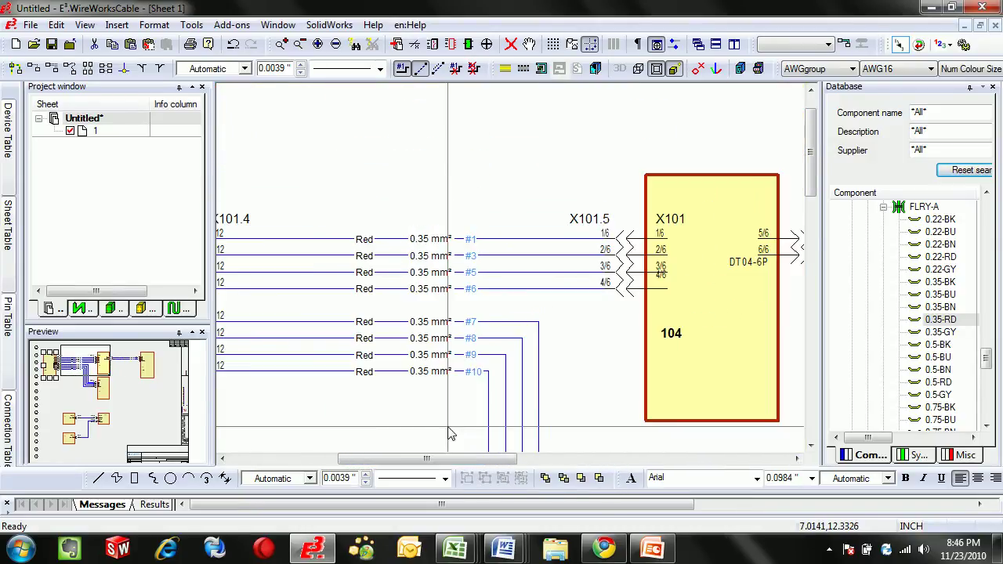
{"action": "scroll", "coordinate": [447, 432], "scroll_direction": "down", "scroll_amount": 5}
{"action": "scroll", "coordinate": [451, 434], "scroll_direction": "up", "scroll_amount": 3, "text": "ctrl"}
{"action": "scroll", "coordinate": [449, 432], "scroll_direction": "down", "scroll_amount": 3}
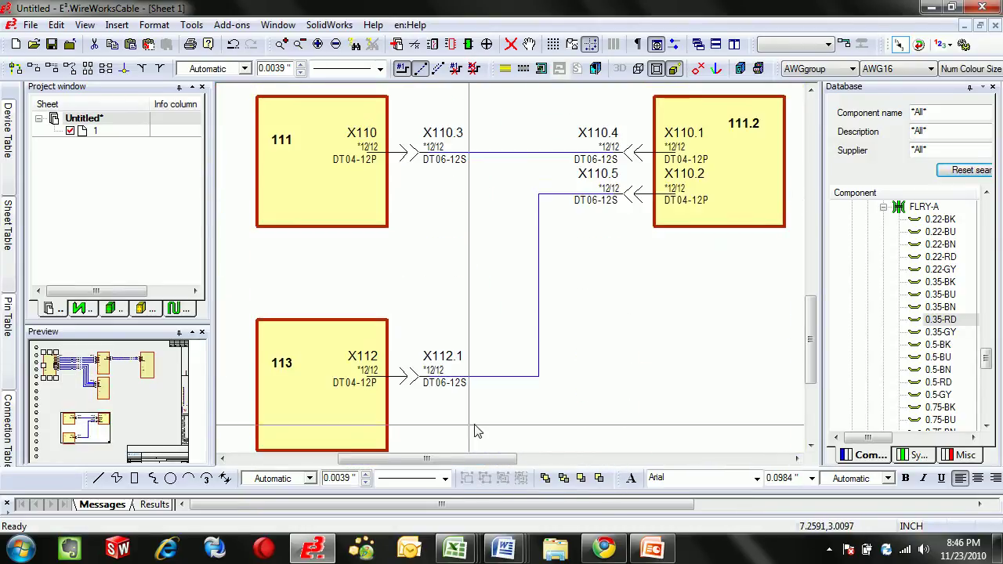
{"action": "left_click_drag", "start_coordinate": [988, 361], "coordinate": [986, 210]}
{"action": "left_click", "coordinate": [852, 233]}
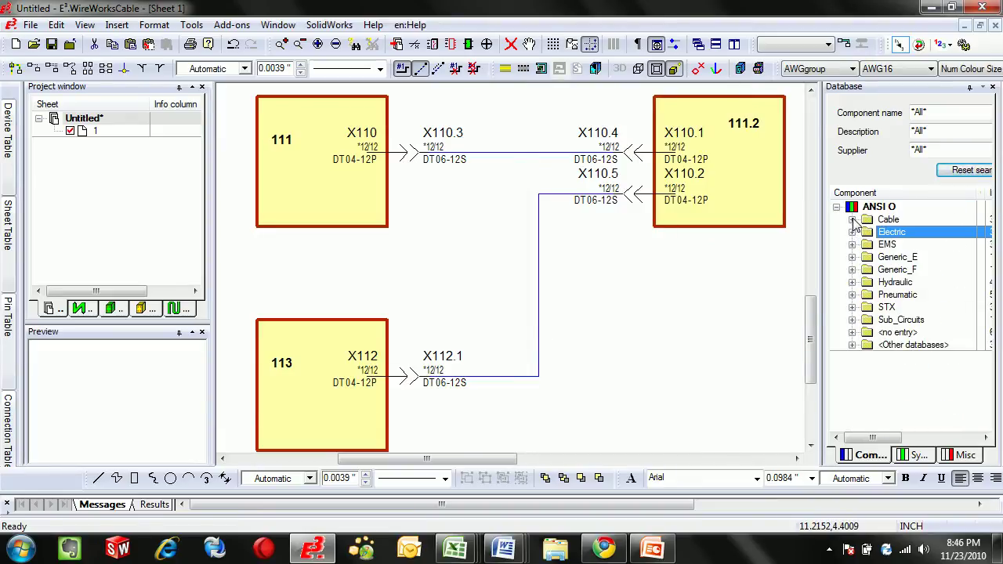
{"action": "left_click", "coordinate": [853, 220]}
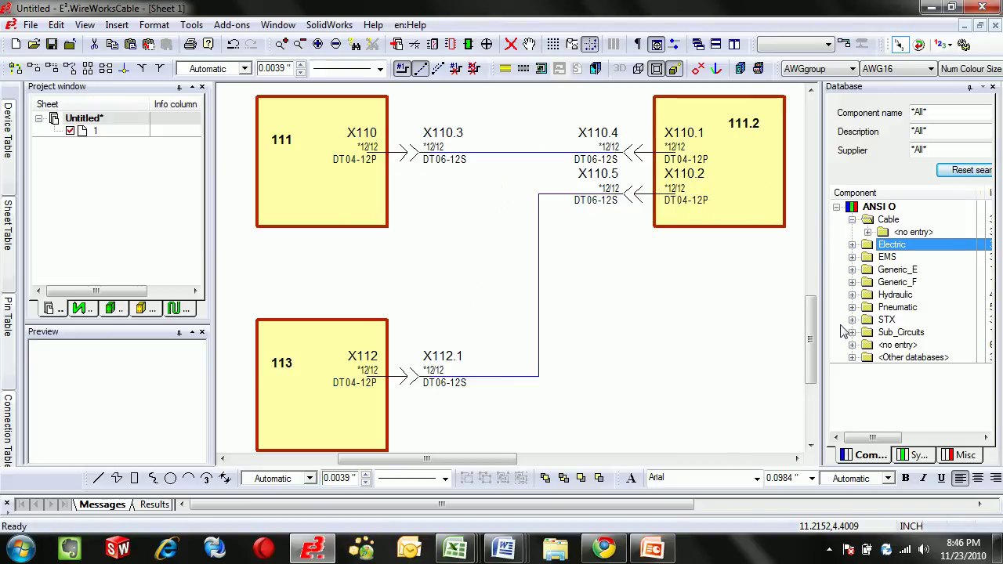
{"action": "left_click", "coordinate": [868, 233]}
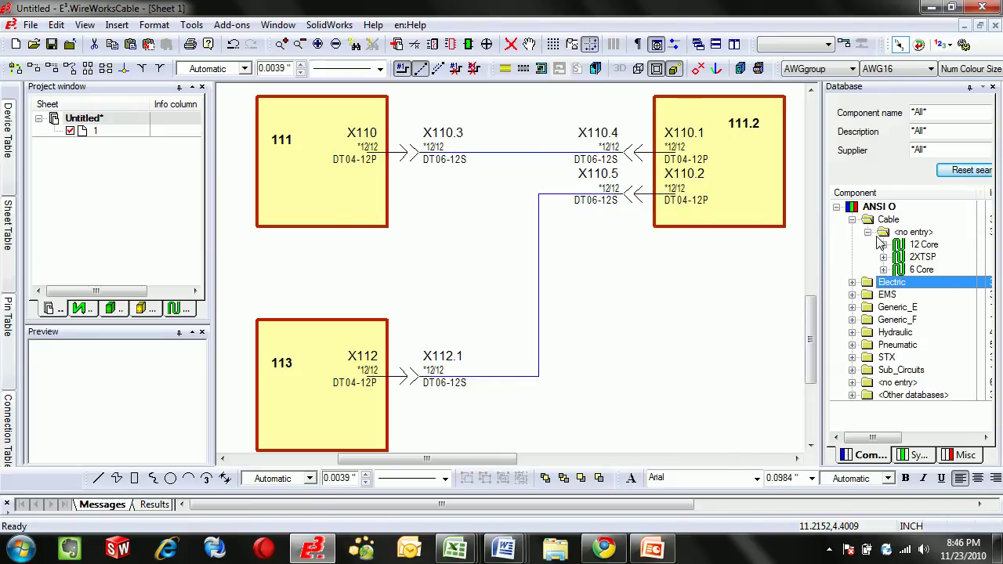
{"action": "left_click", "coordinate": [922, 245]}
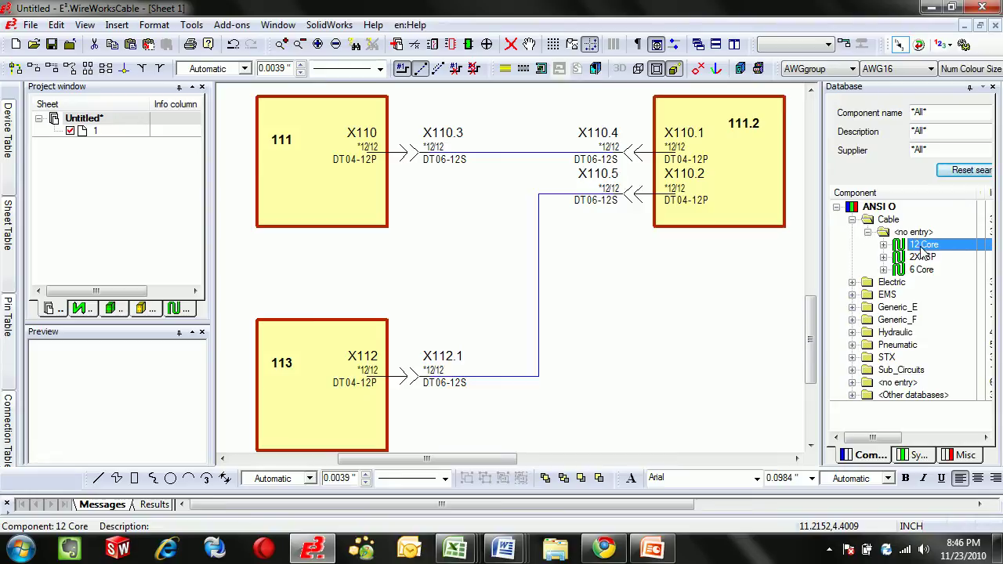
{"action": "left_click_drag", "start_coordinate": [930, 250], "coordinate": [576, 180]}
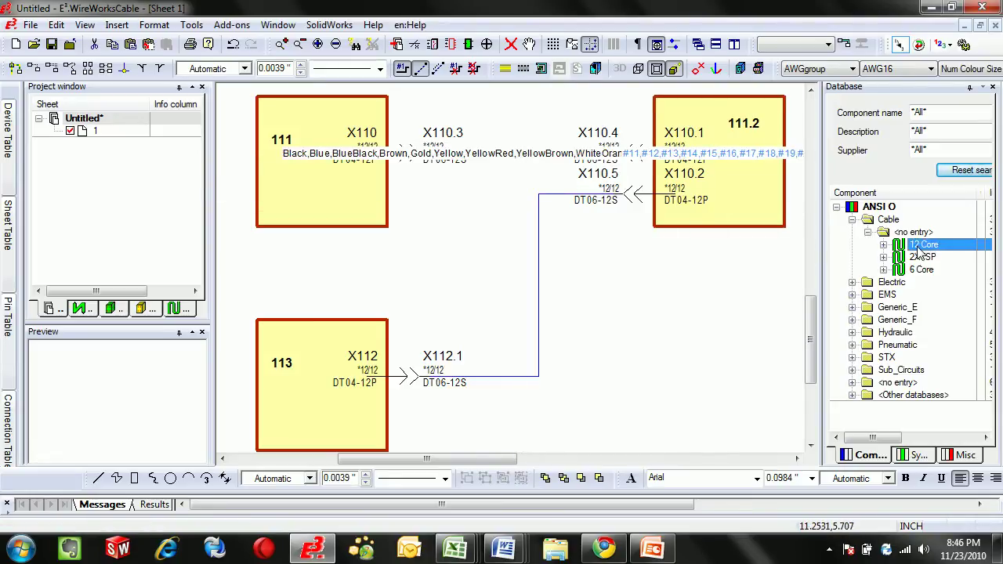
{"action": "left_click_drag", "start_coordinate": [832, 251], "coordinate": [517, 384]}
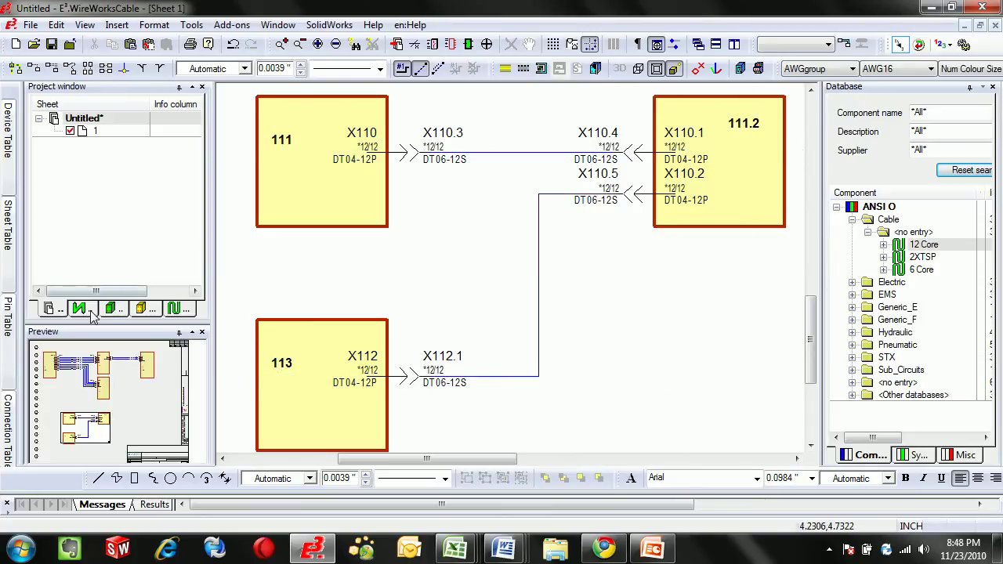
Step: Set down the lower cable and locate wires 1, 3, 5 and 6 from the <Wires> list
{"action": "left_click", "coordinate": [79, 308]}
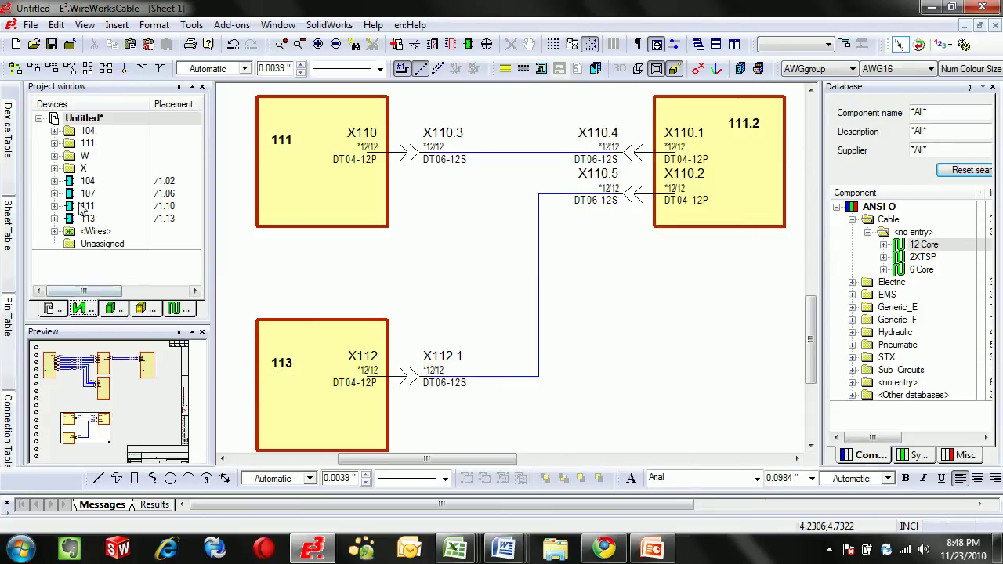
{"action": "left_click", "coordinate": [54, 232]}
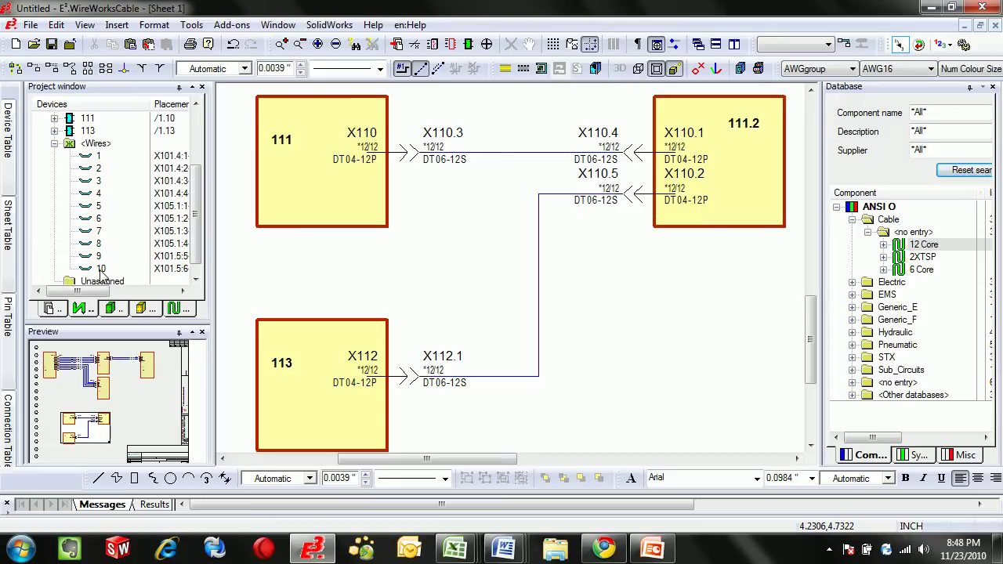
{"action": "double_click", "coordinate": [98, 158]}
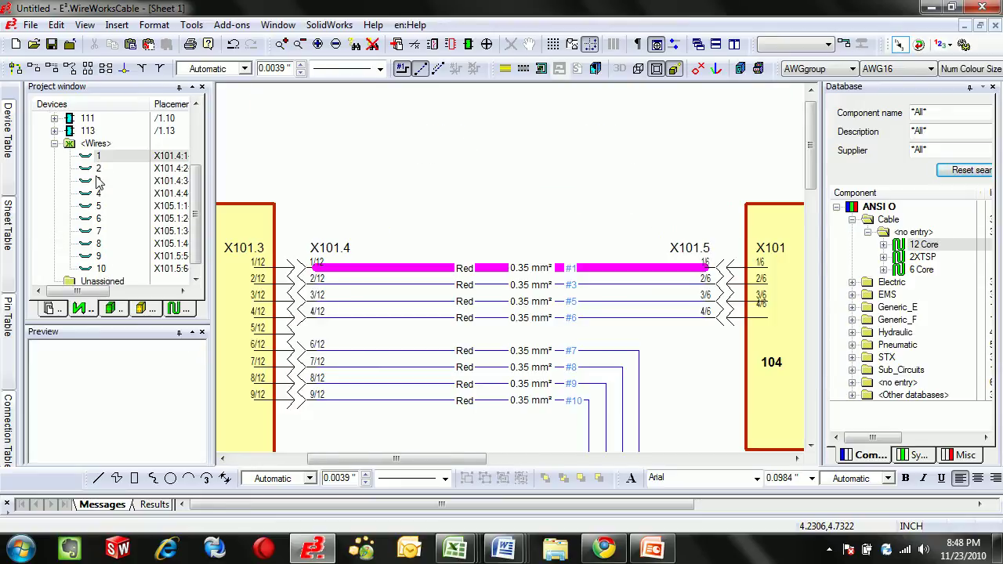
{"action": "double_click", "coordinate": [98, 181]}
{"action": "double_click", "coordinate": [98, 206]}
{"action": "double_click", "coordinate": [97, 220]}
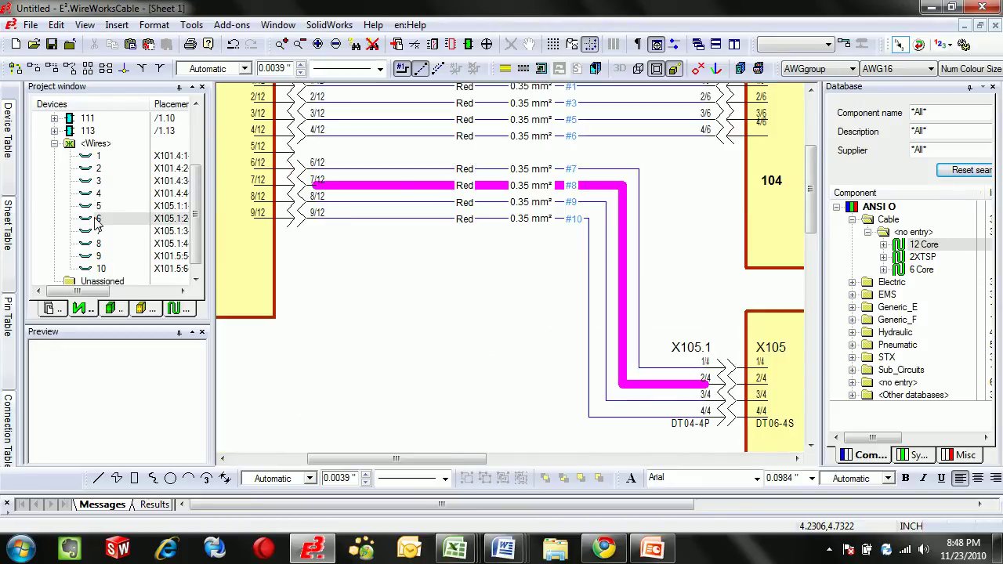
{"action": "left_click_drag", "start_coordinate": [212, 221], "coordinate": [249, 221]}
{"action": "scroll", "coordinate": [233, 227], "scroll_direction": "up", "scroll_amount": 1}
{"action": "scroll", "coordinate": [233, 227], "scroll_direction": "up", "scroll_amount": 2}
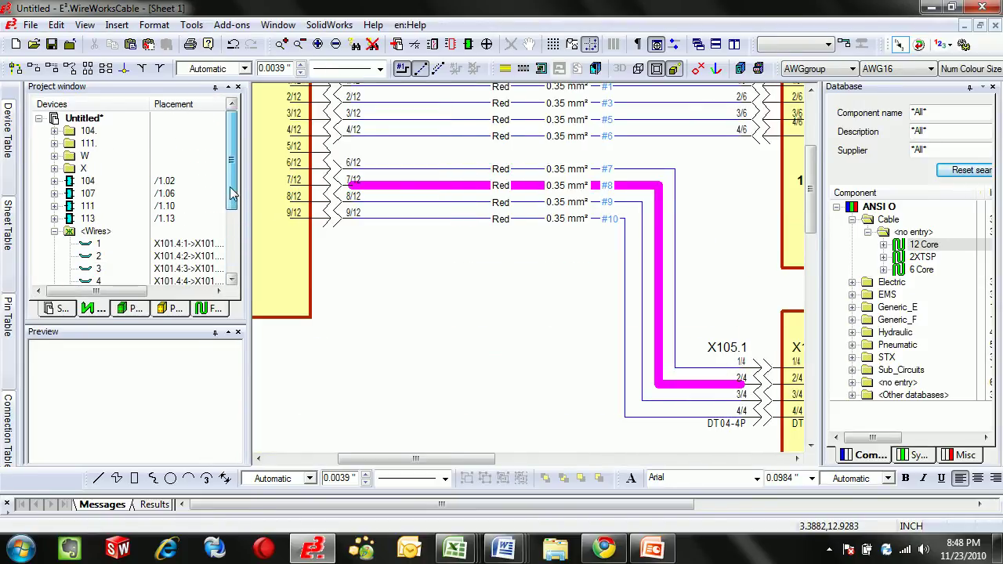
Step: Expand cables W1 and W2 to their SH1 cores, locating core 3 of W1 and core 5 of W2
{"action": "left_click", "coordinate": [54, 156]}
{"action": "left_click", "coordinate": [70, 169]}
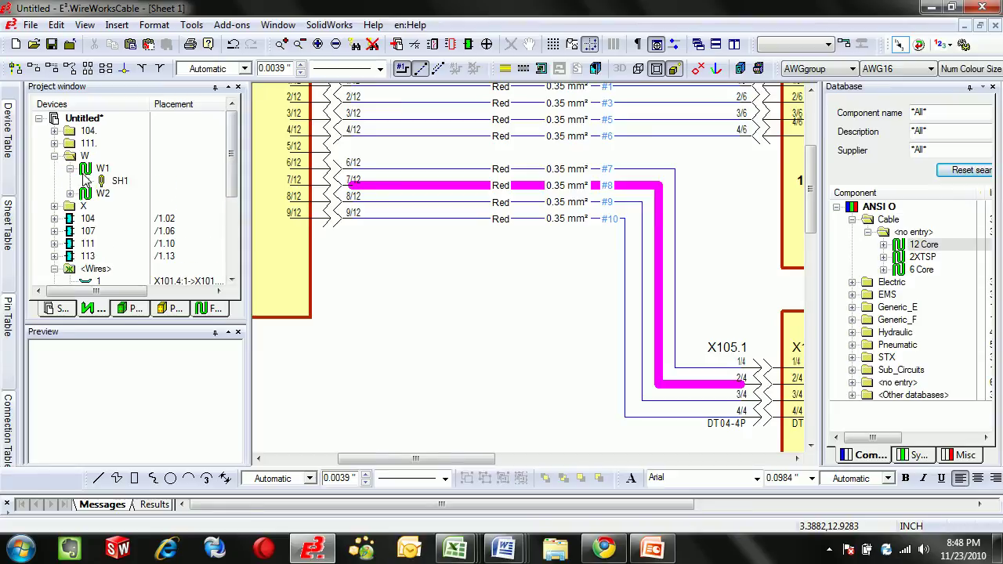
{"action": "left_click", "coordinate": [85, 181]}
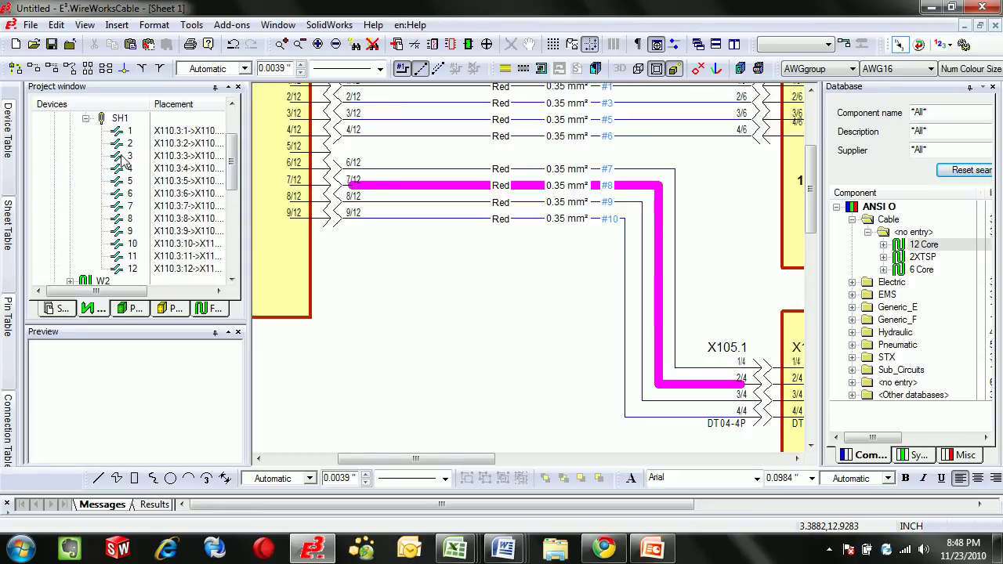
{"action": "left_click", "coordinate": [125, 157]}
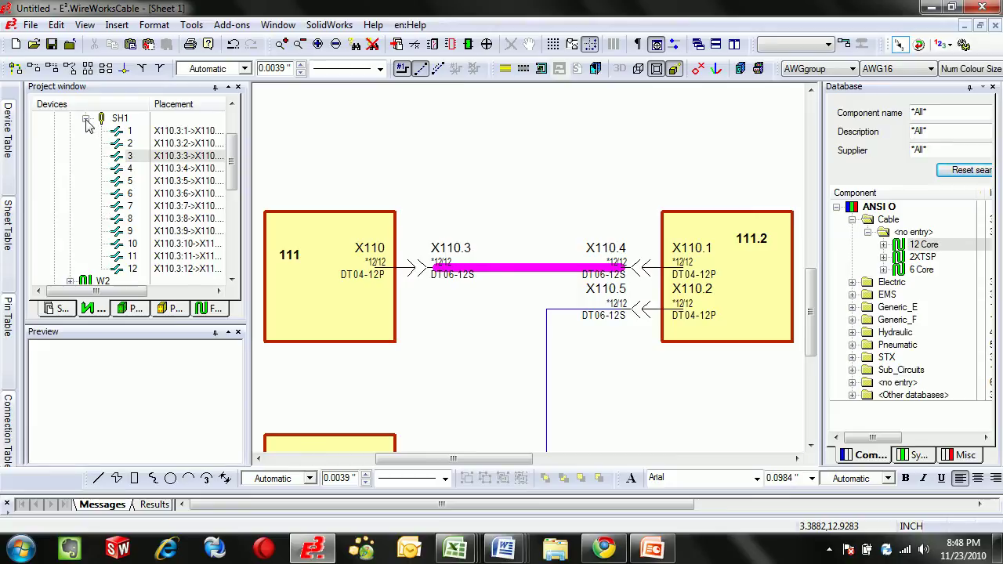
{"action": "left_click", "coordinate": [85, 118]}
{"action": "left_click", "coordinate": [81, 134]}
{"action": "left_click", "coordinate": [70, 131]}
{"action": "left_click", "coordinate": [86, 144]}
{"action": "left_click", "coordinate": [131, 182]}
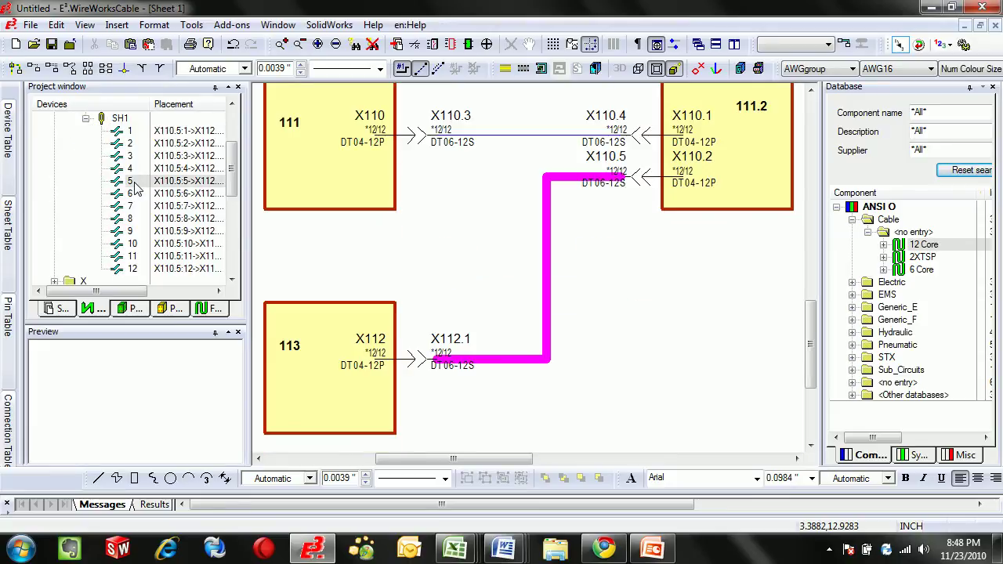
Step: Insert a new cable W3 set as an overbraid
{"action": "left_click", "coordinate": [117, 25]}
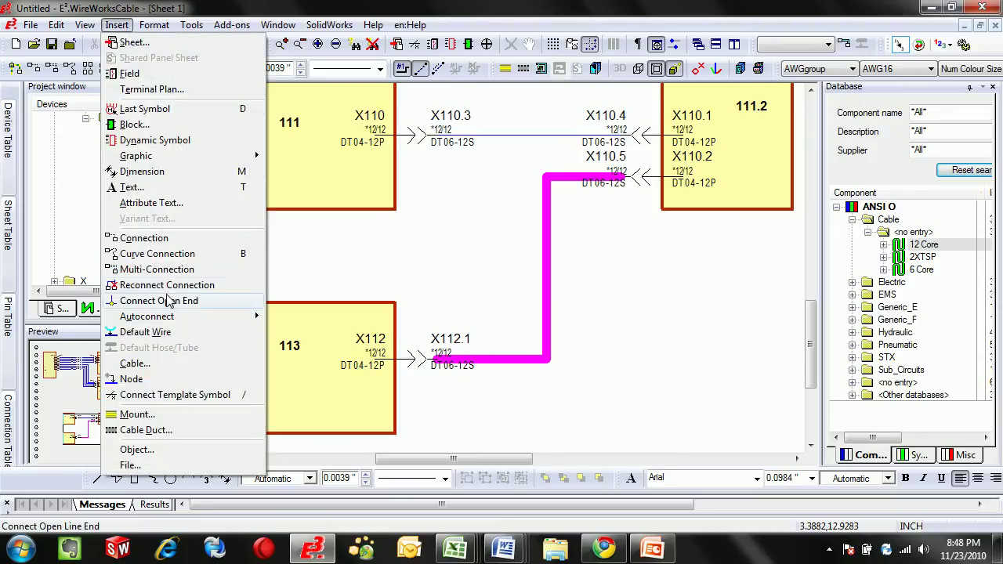
{"action": "left_click", "coordinate": [133, 364]}
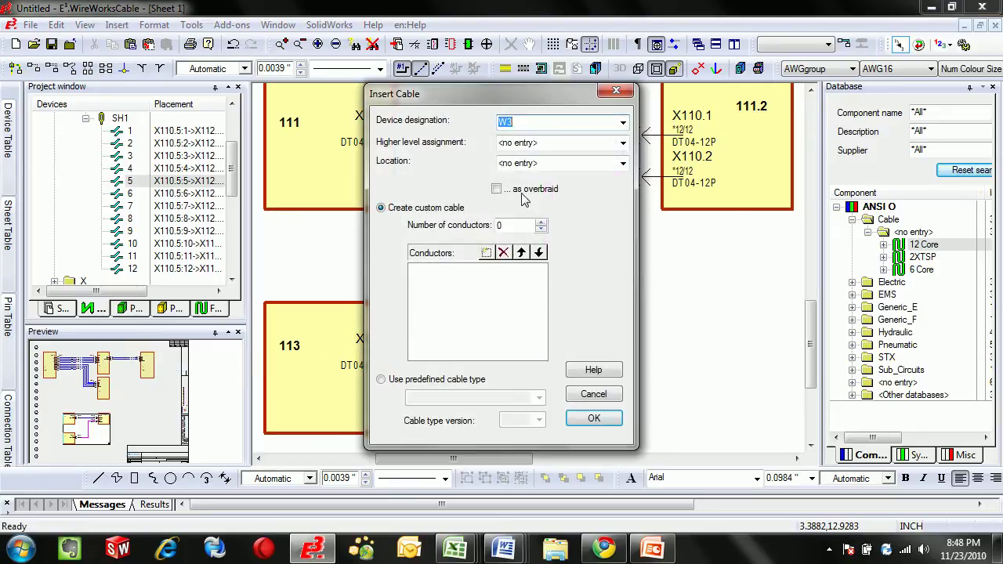
{"action": "left_click", "coordinate": [594, 420]}
Step: Insert a second cable W4 without the overbraid option
{"action": "left_click", "coordinate": [85, 26]}
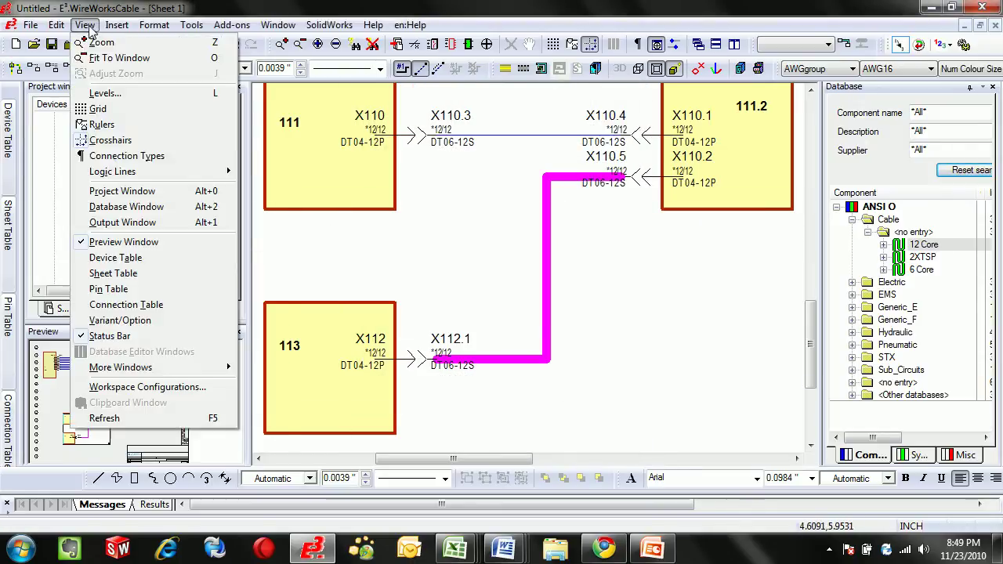
{"action": "key", "text": "Escape"}
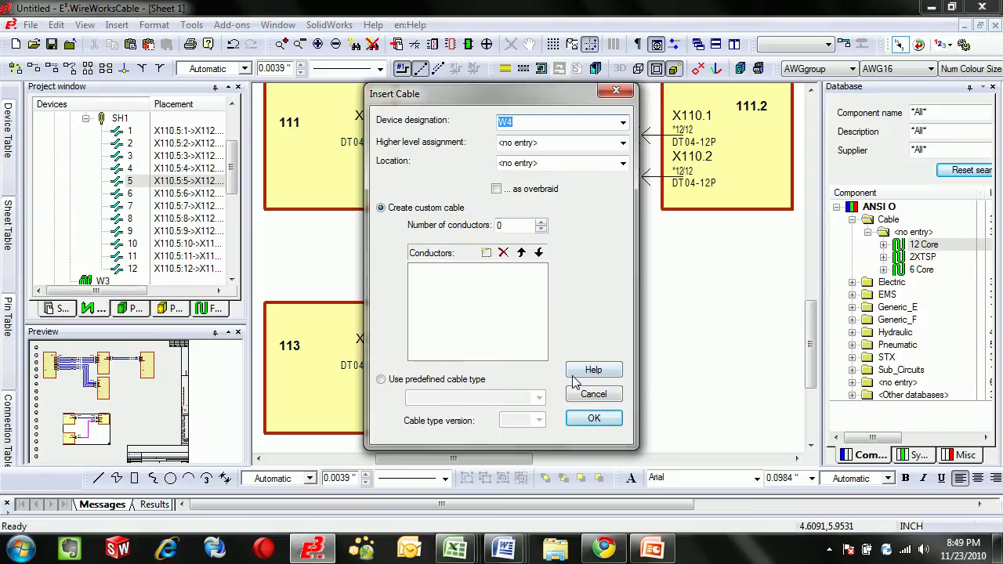
{"action": "left_click", "coordinate": [592, 418]}
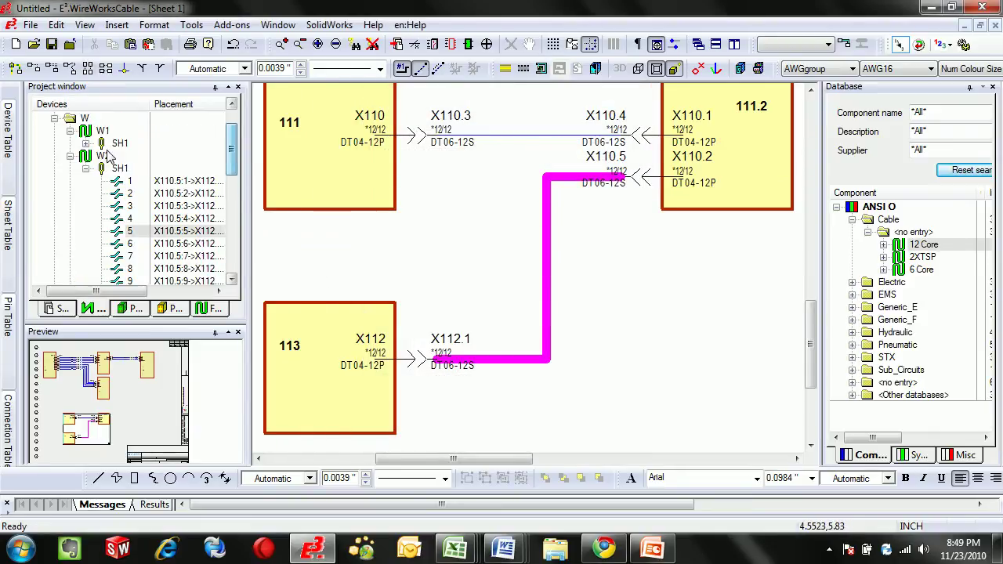
Step: Delete cables W1 and W2 from the Devices tree
{"action": "left_click", "coordinate": [70, 156]}
{"action": "left_click", "coordinate": [69, 131]}
{"action": "left_click", "coordinate": [102, 130]}
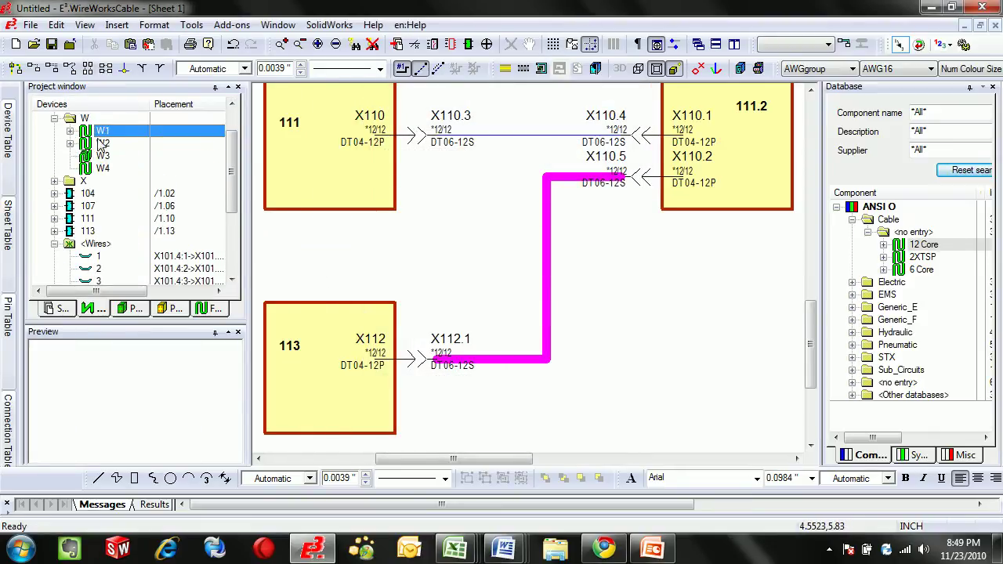
{"action": "left_click", "coordinate": [103, 143], "text": "shift"}
{"action": "key", "text": "Delete"}
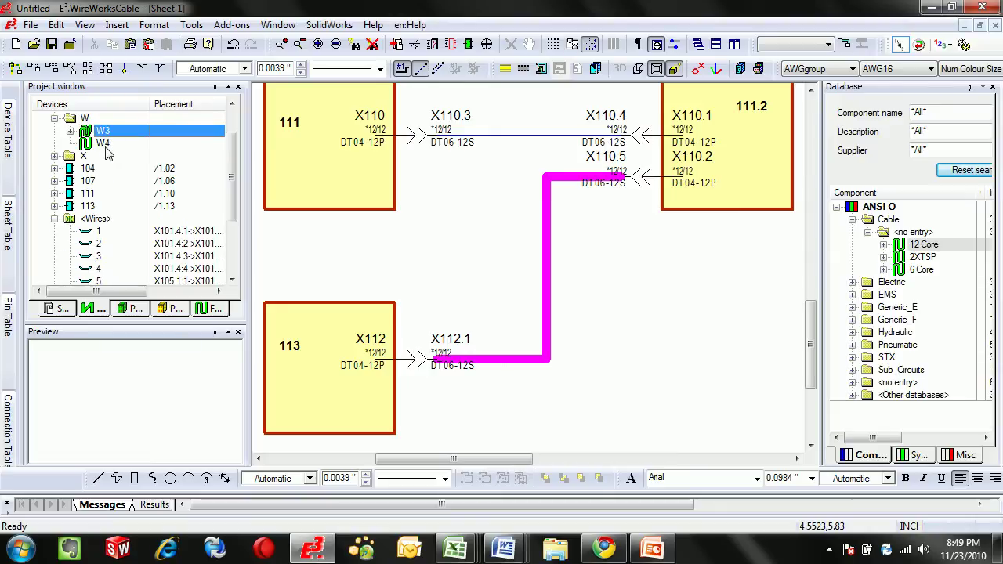
Step: Move wires 1–10 into cable W4 and expand W4 to list them
{"action": "left_click", "coordinate": [100, 232]}
{"action": "scroll", "coordinate": [104, 243], "scroll_direction": "down", "scroll_amount": 3}
{"action": "left_click", "coordinate": [99, 257], "text": "shift"}
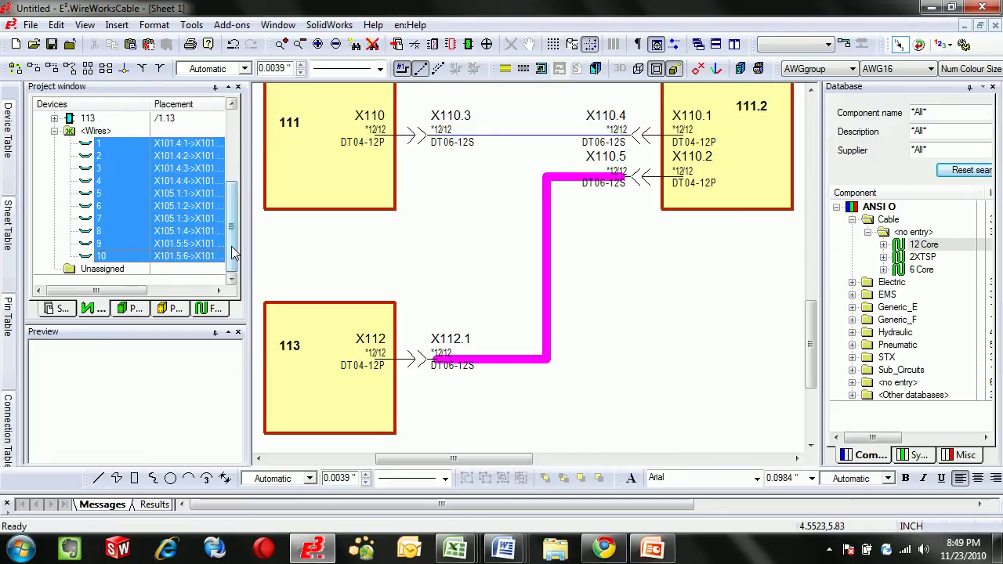
{"action": "scroll", "coordinate": [141, 268], "scroll_direction": "up", "scroll_amount": 3}
{"action": "left_click_drag", "start_coordinate": [122, 213], "coordinate": [104, 153]}
{"action": "left_click", "coordinate": [69, 181]}
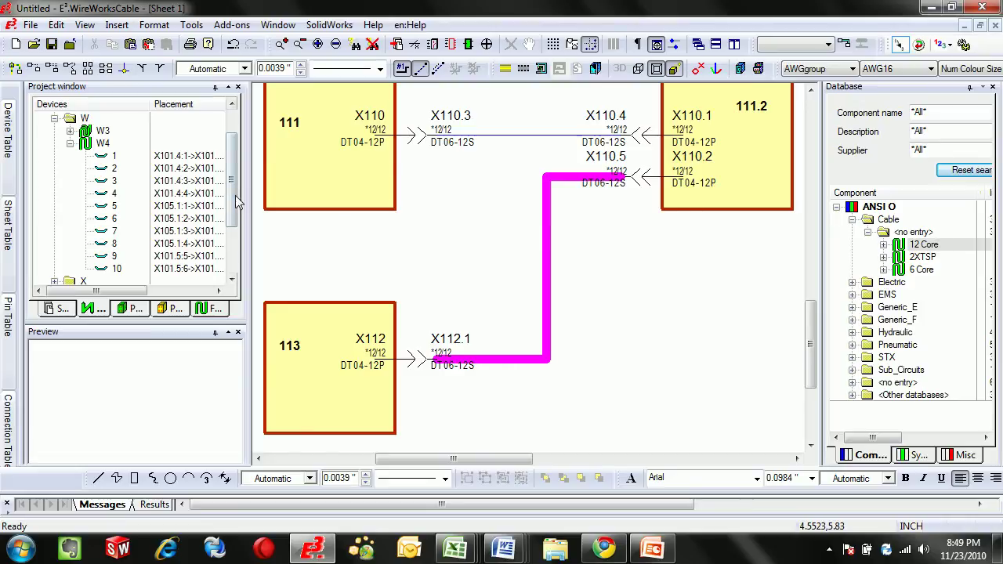
{"action": "left_click_drag", "start_coordinate": [235, 206], "coordinate": [233, 198]}
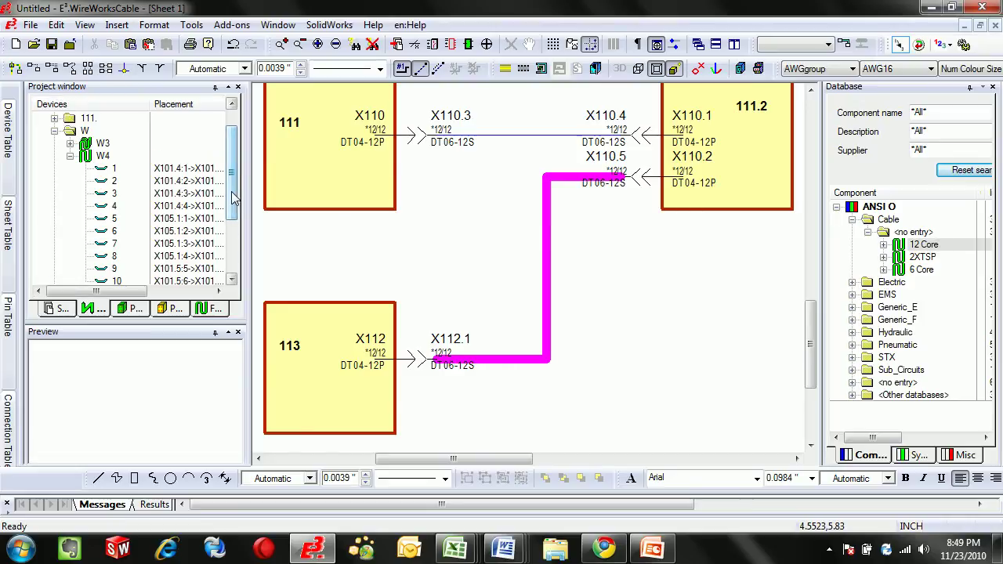
{"action": "left_click", "coordinate": [133, 255]}
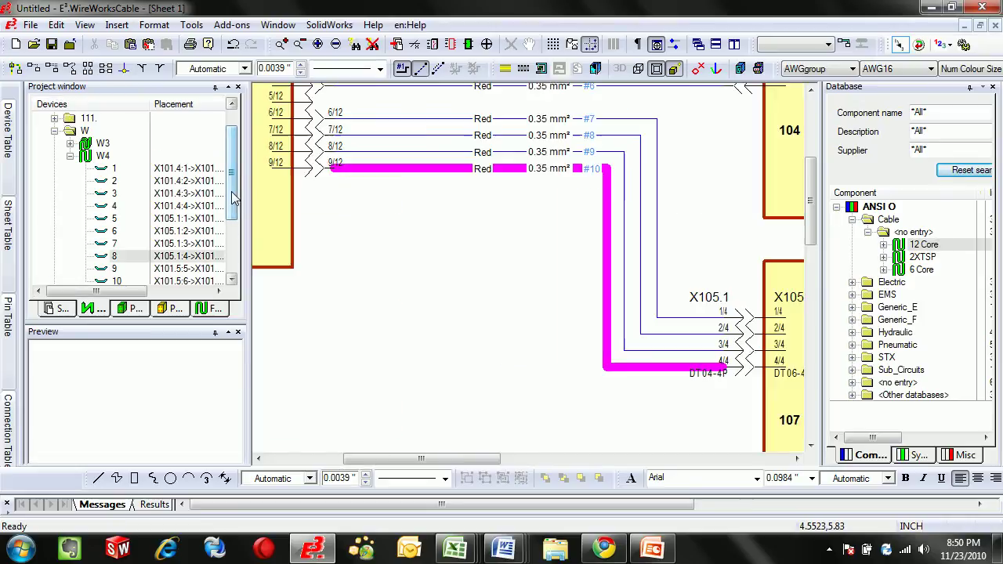
Step: Twist wires 7 and 8 of W4 into pair TW1 and autoplace it into bundle cable 103
{"action": "right_click", "coordinate": [115, 263]}
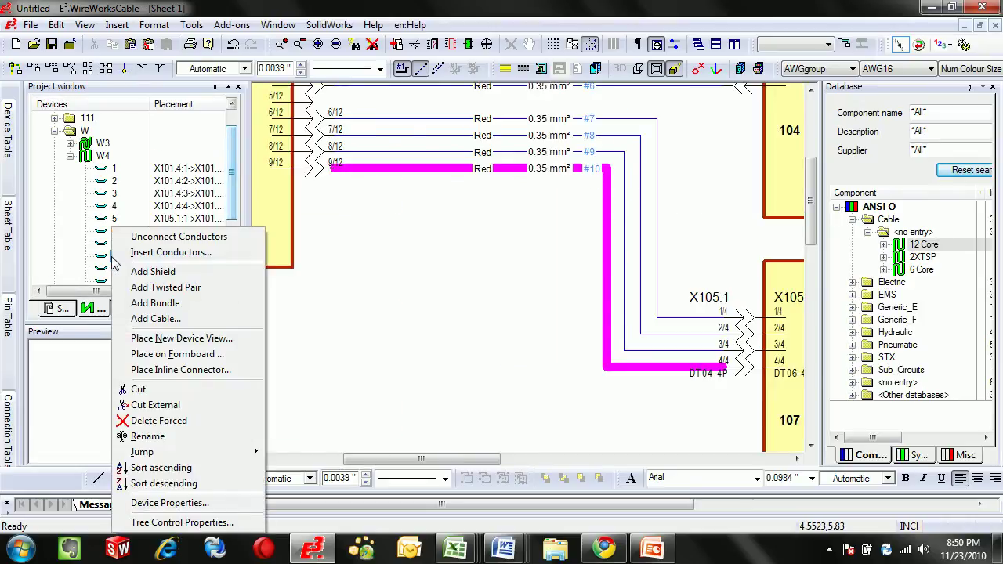
{"action": "left_click", "coordinate": [178, 288]}
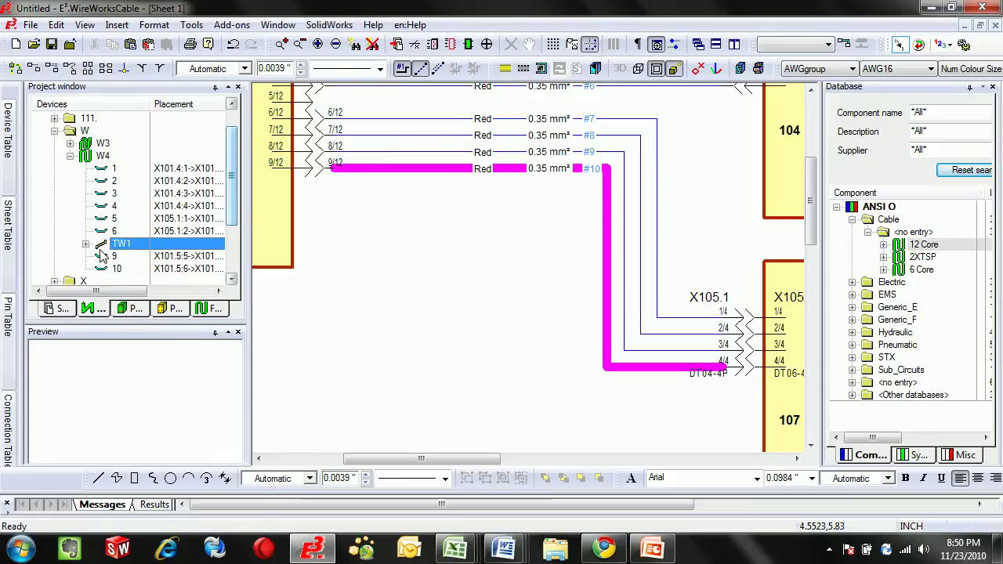
{"action": "left_click", "coordinate": [85, 244]}
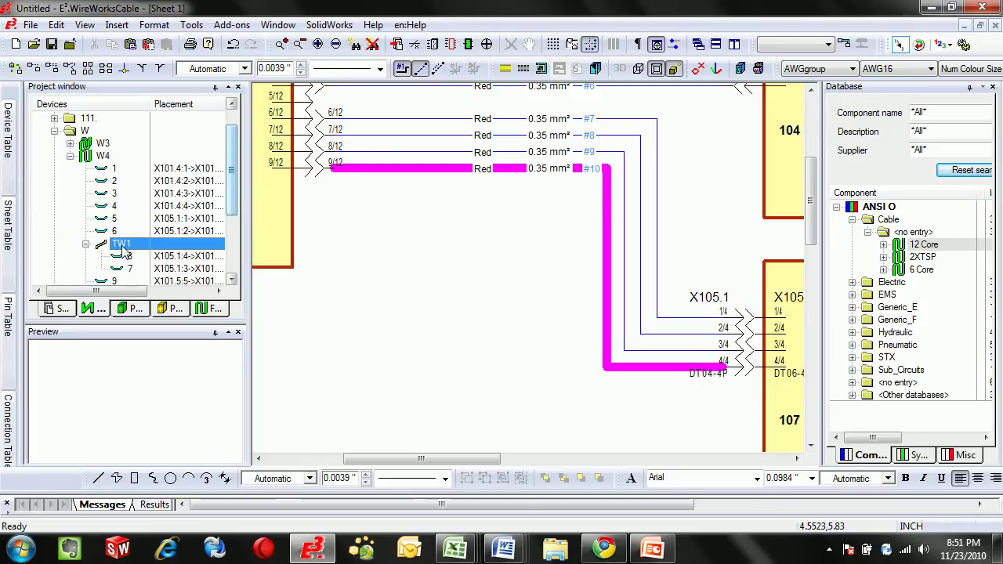
{"action": "right_click", "coordinate": [123, 249]}
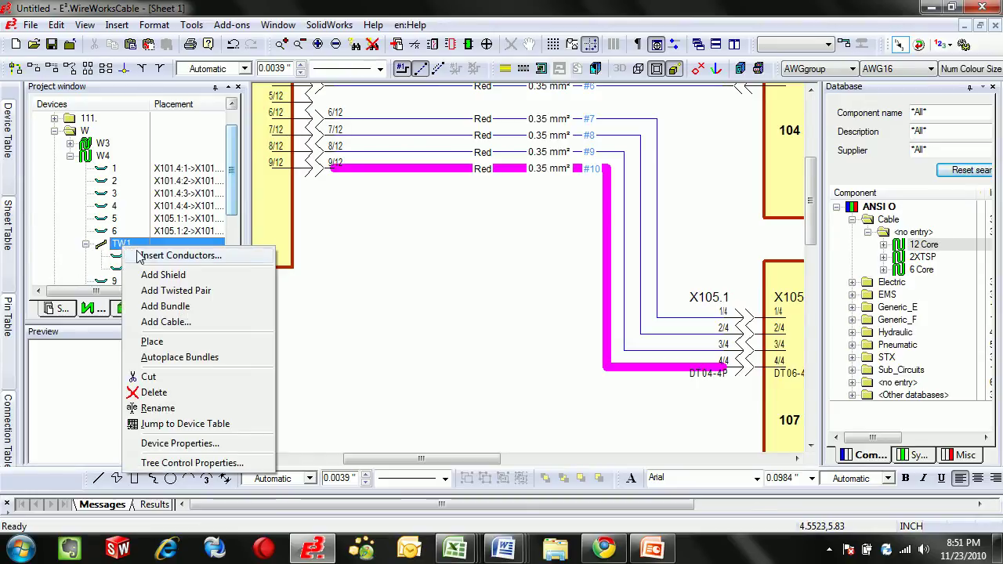
{"action": "left_click", "coordinate": [189, 357]}
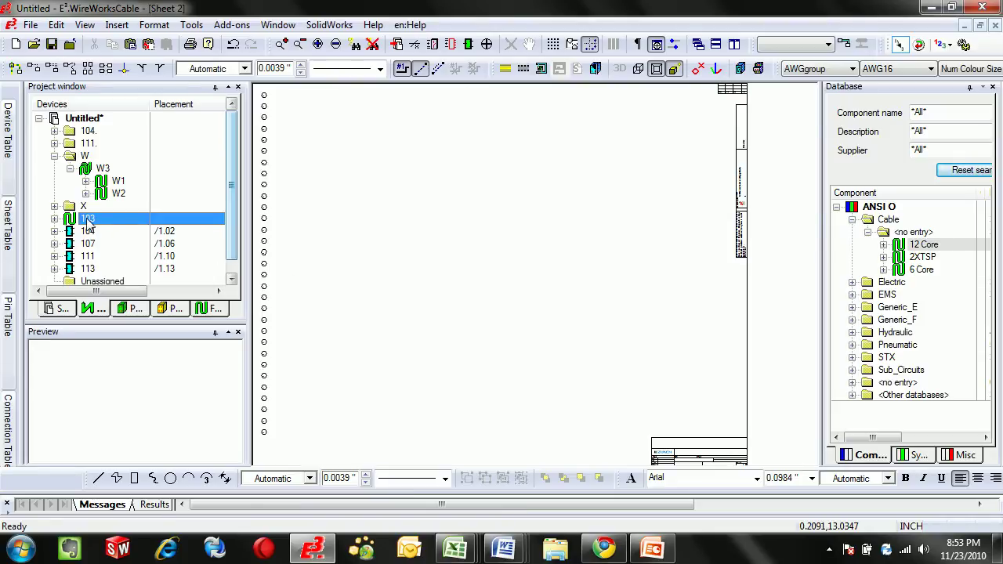
Step: Place cable 103 and start a new device view for its connectors
{"action": "right_click", "coordinate": [88, 225]}
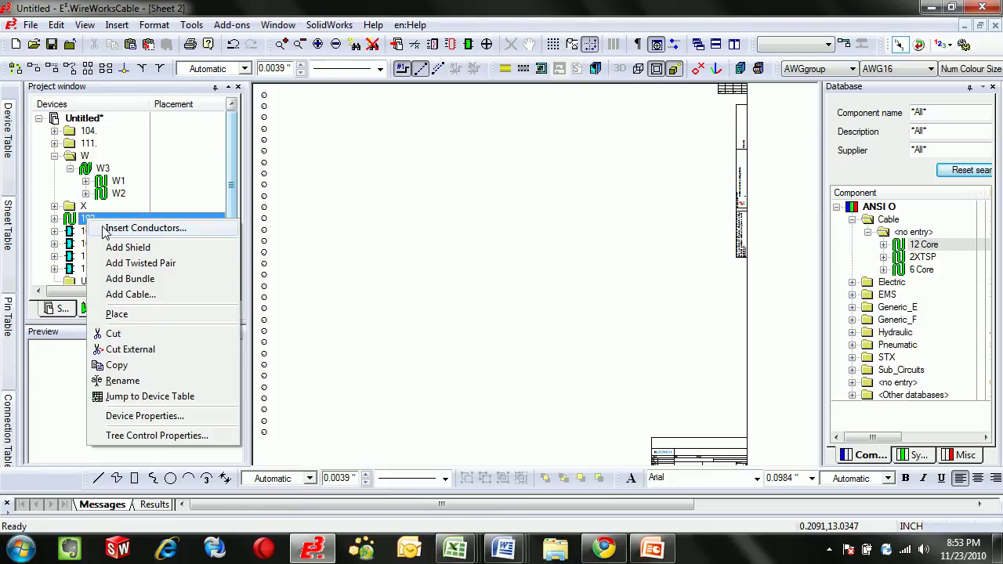
{"action": "left_click", "coordinate": [154, 316]}
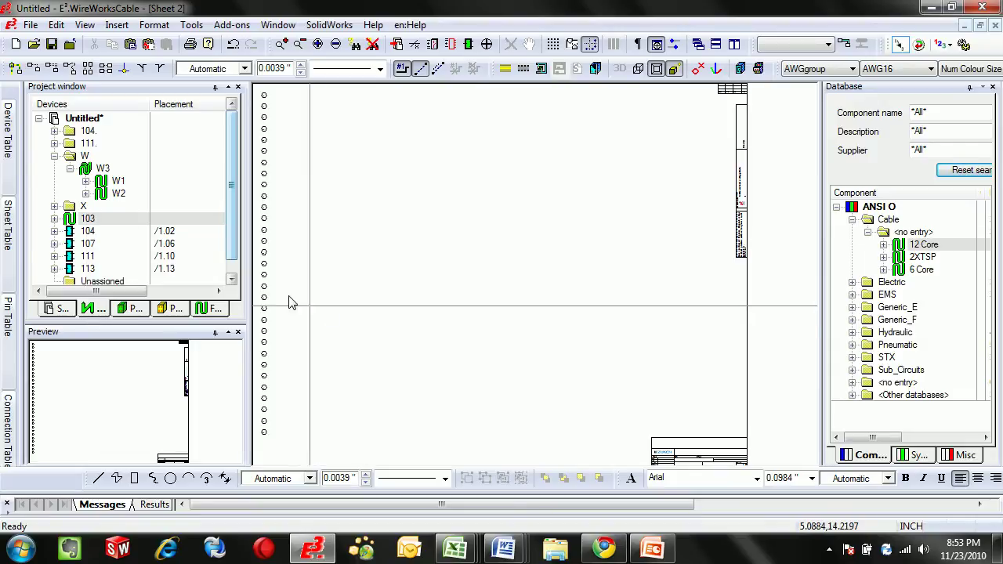
{"action": "right_click", "coordinate": [80, 220]}
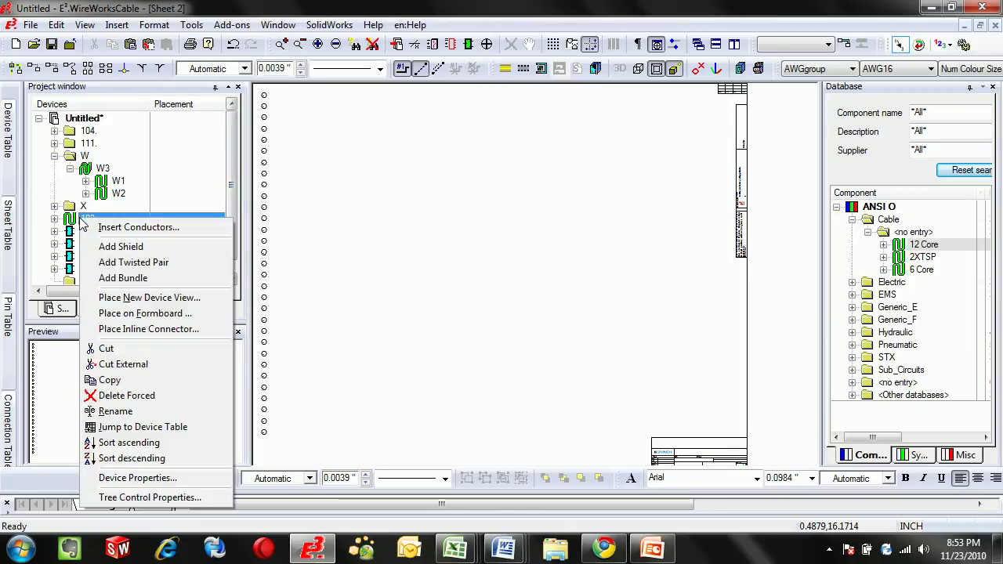
{"action": "left_click", "coordinate": [153, 299]}
Step: Place views for X101.4 (DT06-S012TV), X105.1 and X101.5 (complete connector) on Sheet 2
{"action": "left_click", "coordinate": [352, 160]}
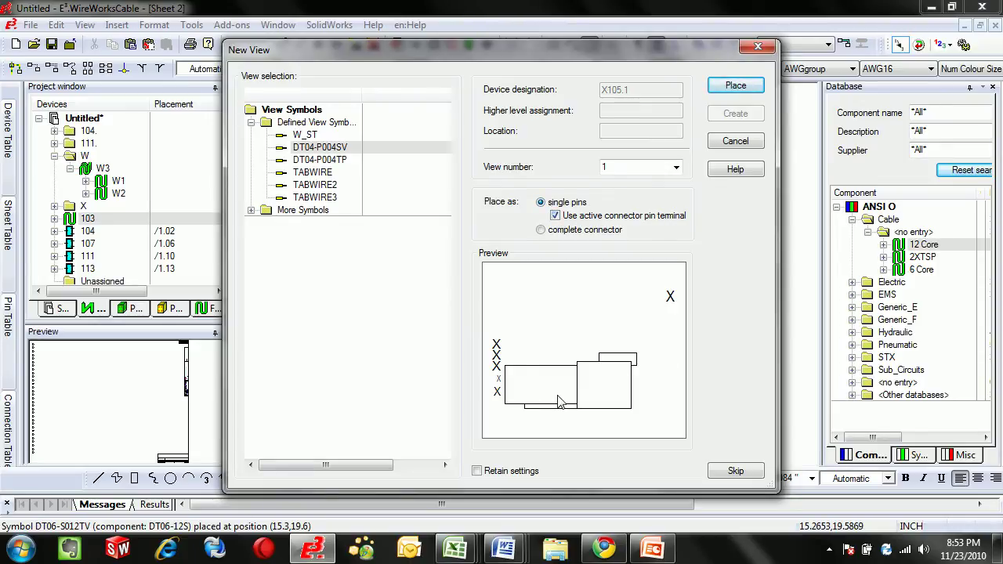
{"action": "left_click", "coordinate": [733, 87]}
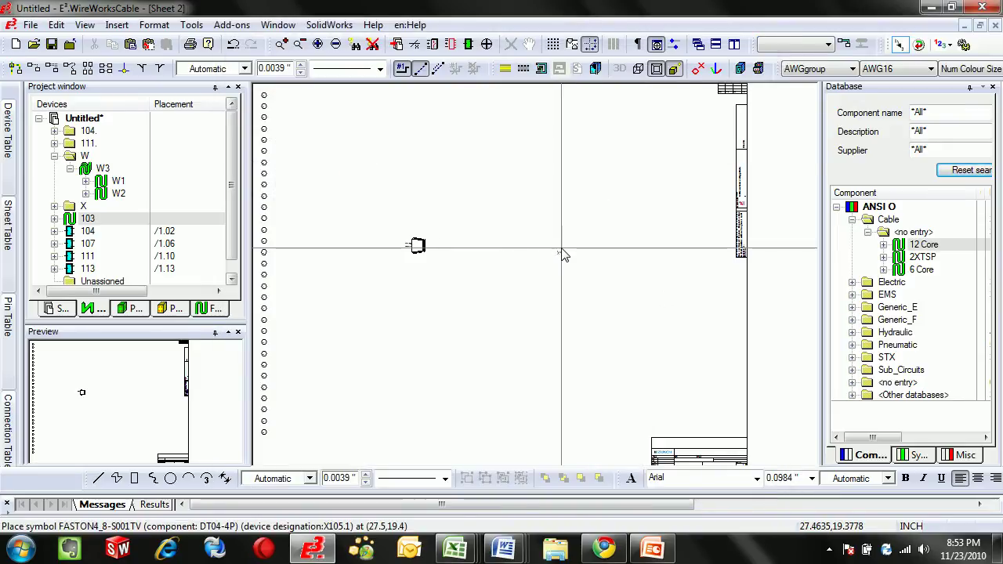
{"action": "left_click", "coordinate": [533, 249]}
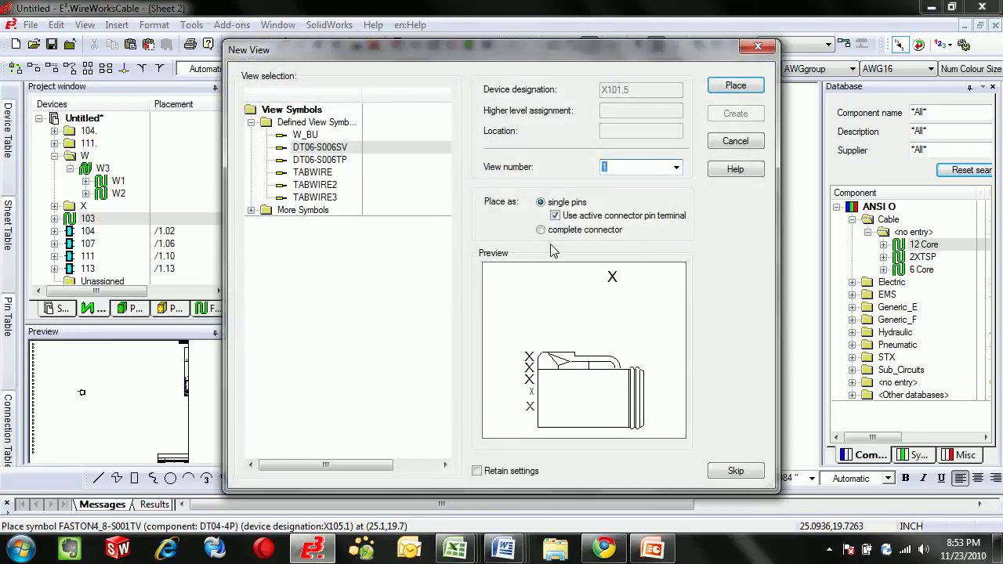
{"action": "left_click", "coordinate": [541, 231]}
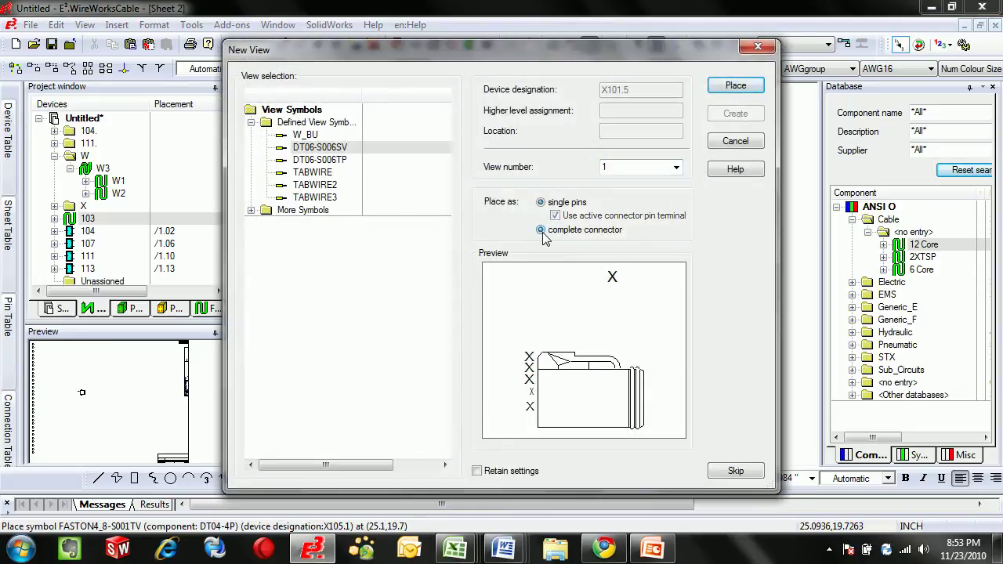
{"action": "left_click", "coordinate": [730, 93]}
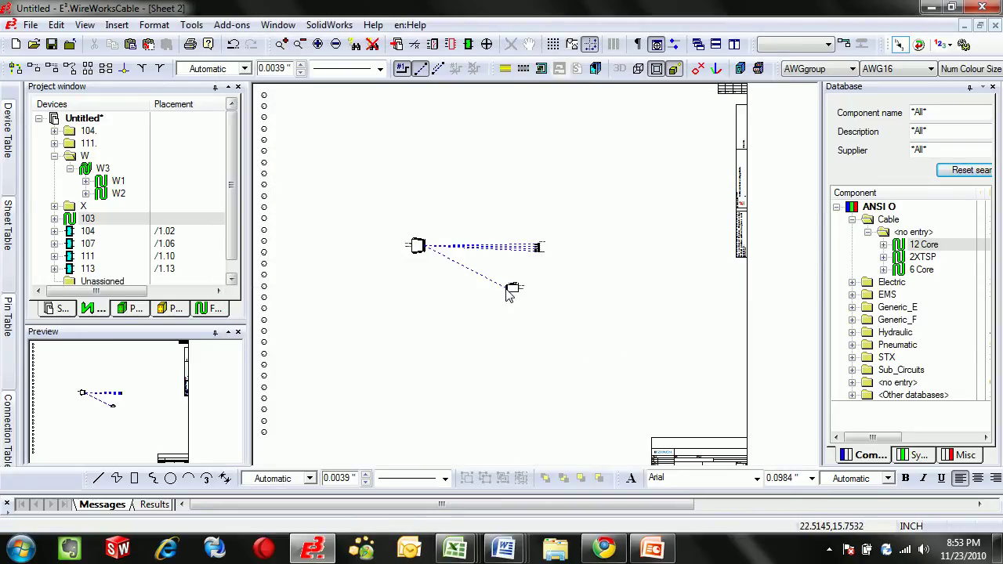
{"action": "left_click", "coordinate": [507, 287]}
{"action": "scroll", "coordinate": [569, 278], "scroll_direction": "up", "scroll_amount": 3}
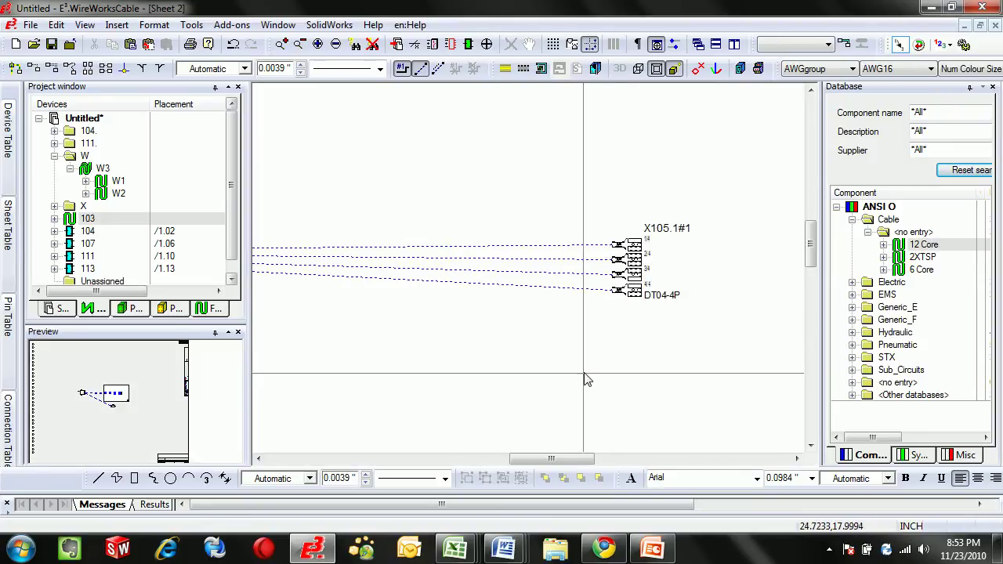
{"action": "scroll", "coordinate": [584, 382], "scroll_direction": "down", "scroll_amount": 4}
{"action": "left_click_drag", "start_coordinate": [565, 463], "coordinate": [549, 466]}
Step: Gather the four wire ends to X105.1#1 at one shared breakout point
{"action": "scroll", "coordinate": [622, 314], "scroll_direction": "up", "scroll_amount": 3}
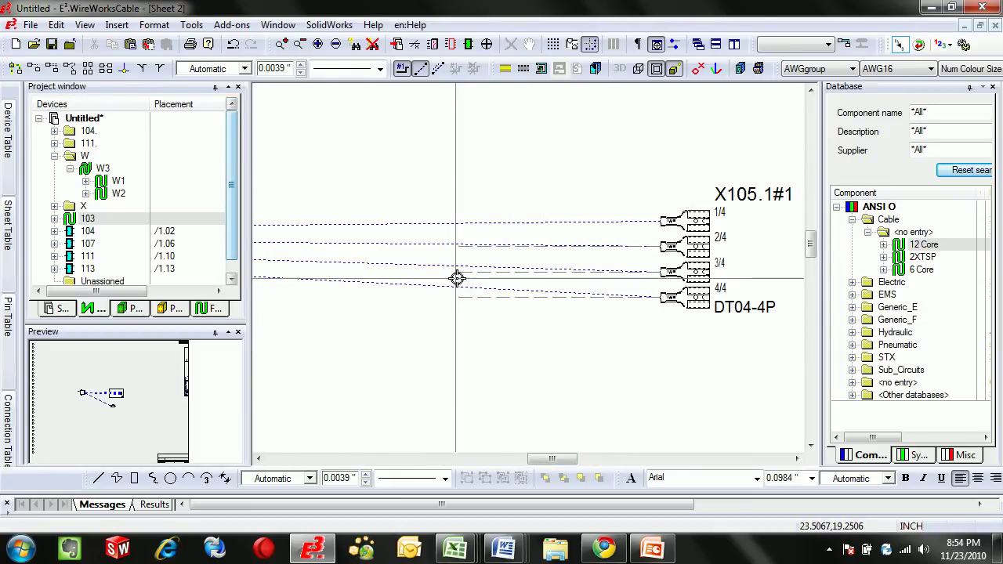
{"action": "left_click", "coordinate": [417, 274]}
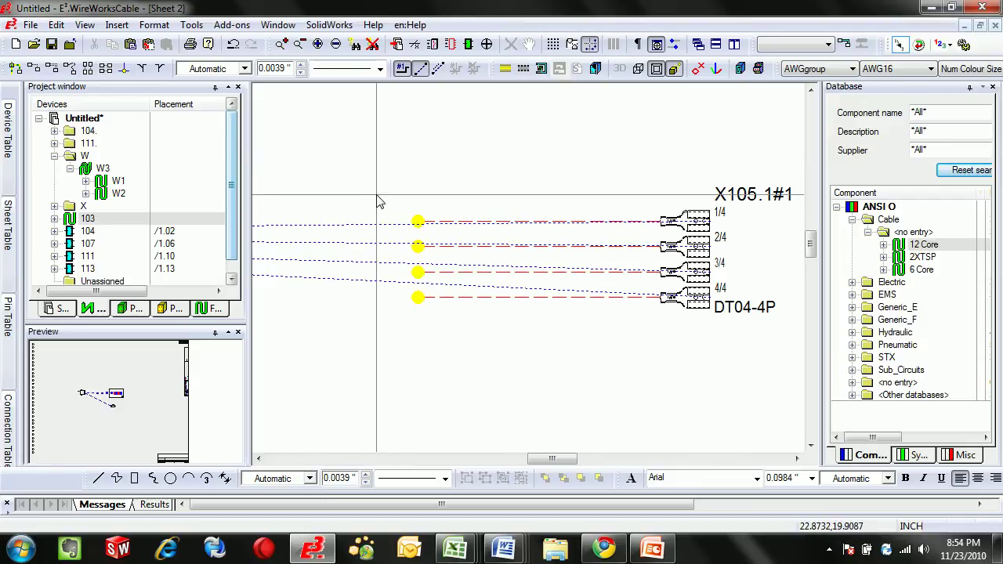
{"action": "left_click_drag", "start_coordinate": [418, 222], "coordinate": [418, 246]}
{"action": "left_click_drag", "start_coordinate": [417, 294], "coordinate": [419, 247]}
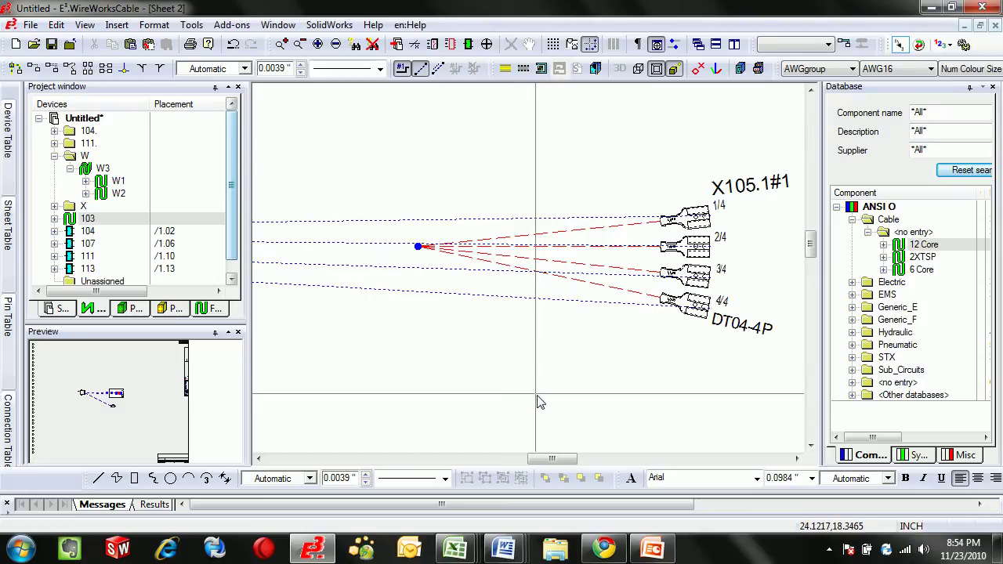
{"action": "left_click", "coordinate": [682, 348]}
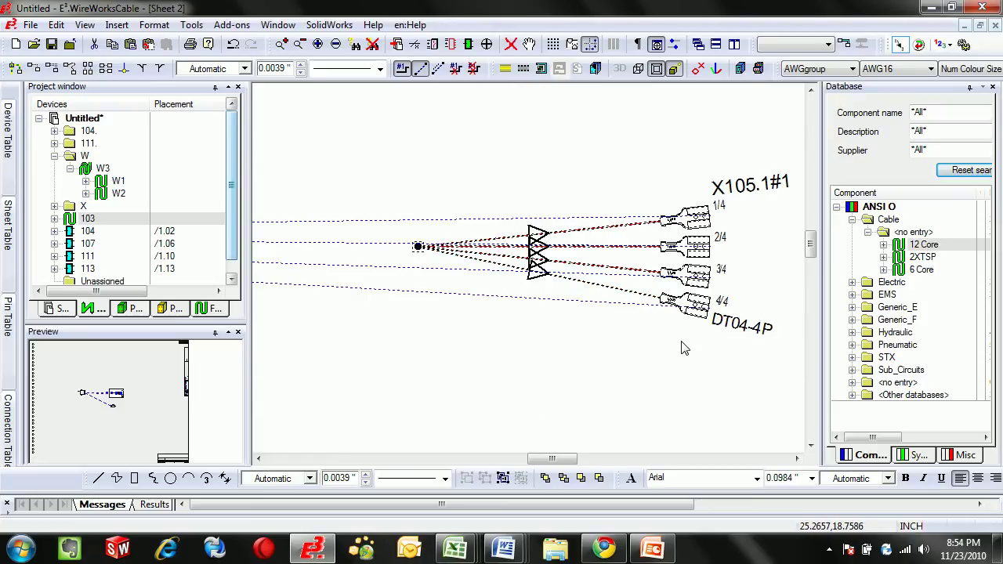
Step: Set the fan-out wires' manufacturing length to 2 and redraw them at that length
{"action": "right_click", "coordinate": [589, 287]}
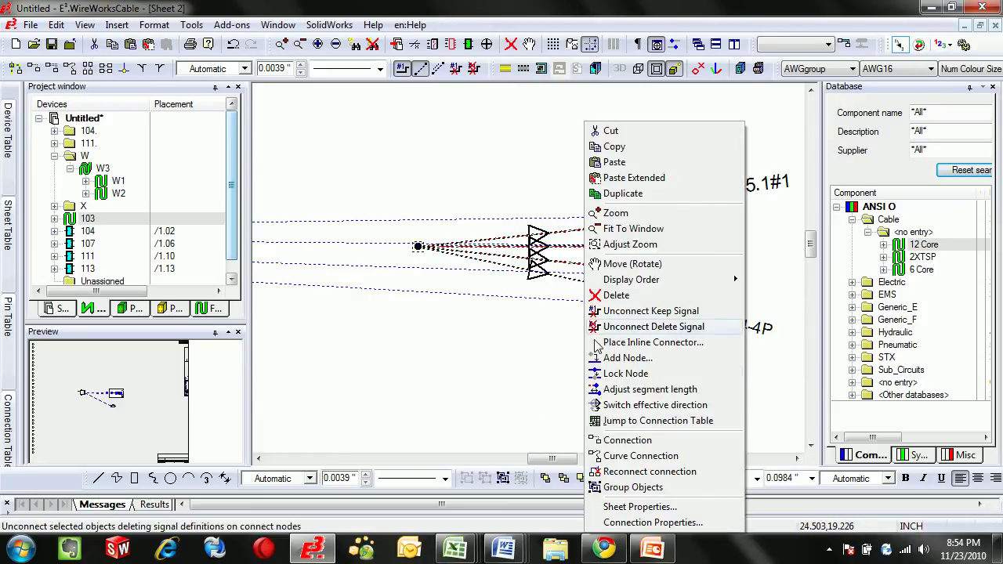
{"action": "left_click", "coordinate": [653, 522]}
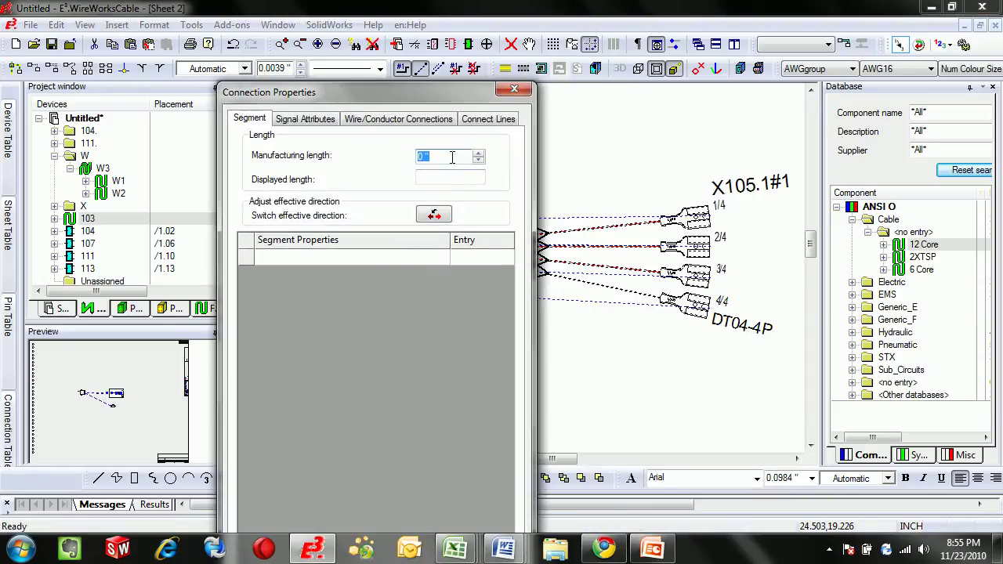
{"action": "key", "text": "Return"}
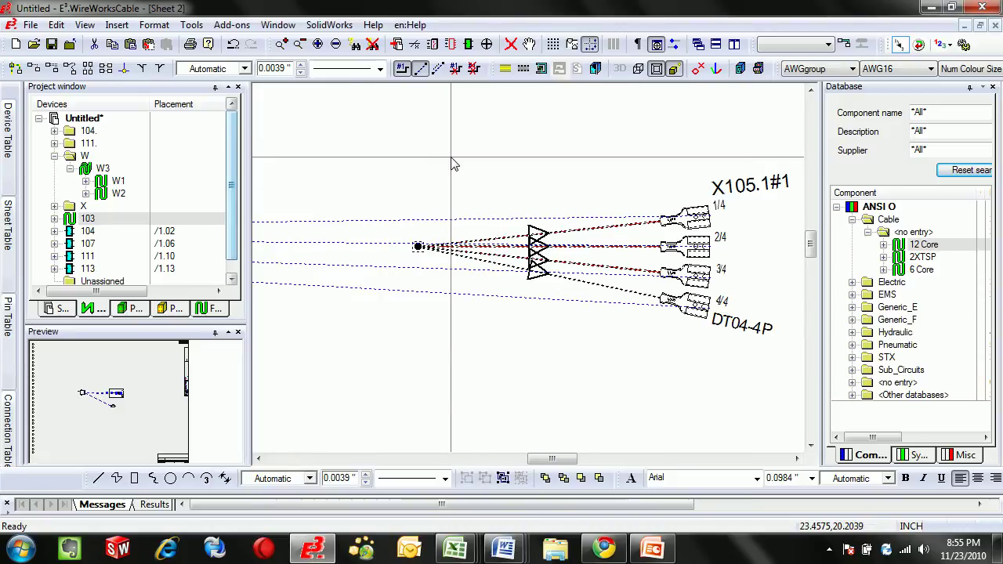
{"action": "right_click", "coordinate": [577, 234]}
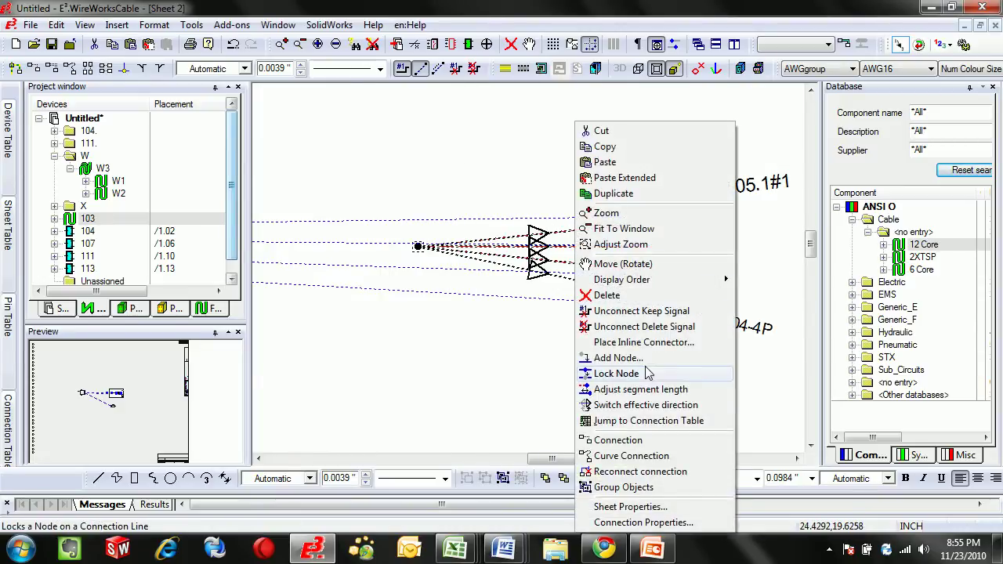
{"action": "left_click", "coordinate": [641, 390]}
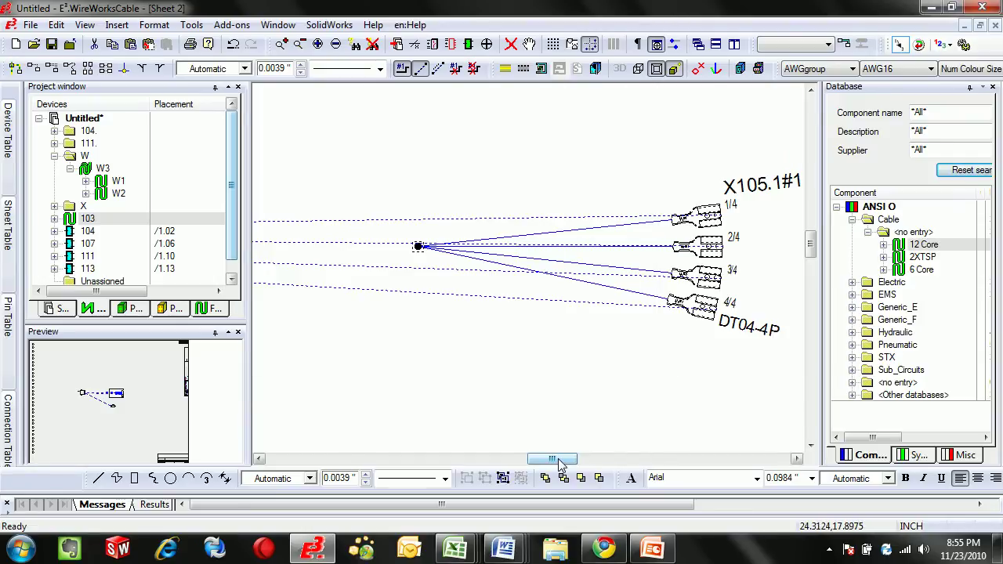
{"action": "left_click_drag", "start_coordinate": [558, 464], "coordinate": [548, 466]}
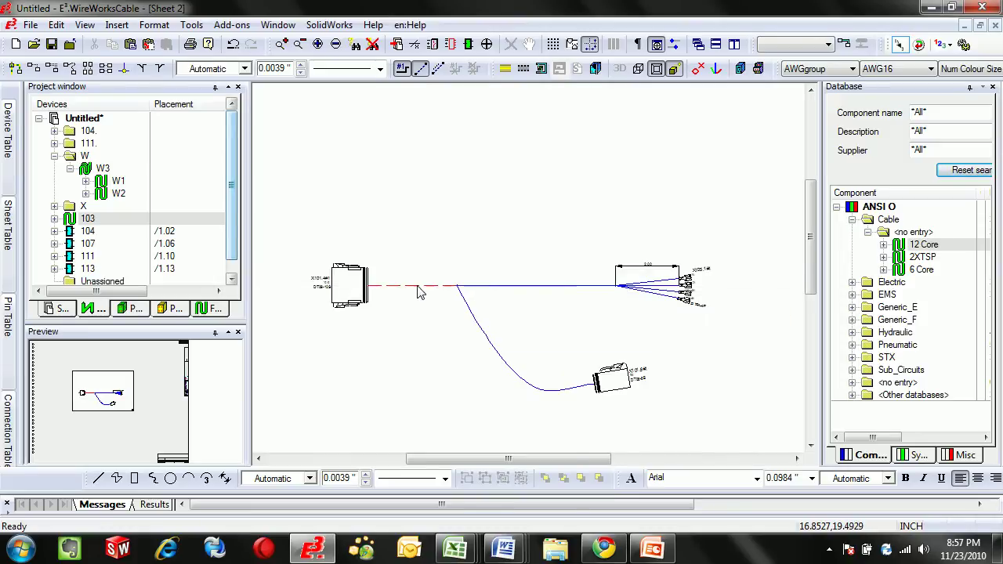
Step: Stretch and dimension the left cable segment, then add a 6.00 path-length dimension on the branch
{"action": "right_click", "coordinate": [419, 291]}
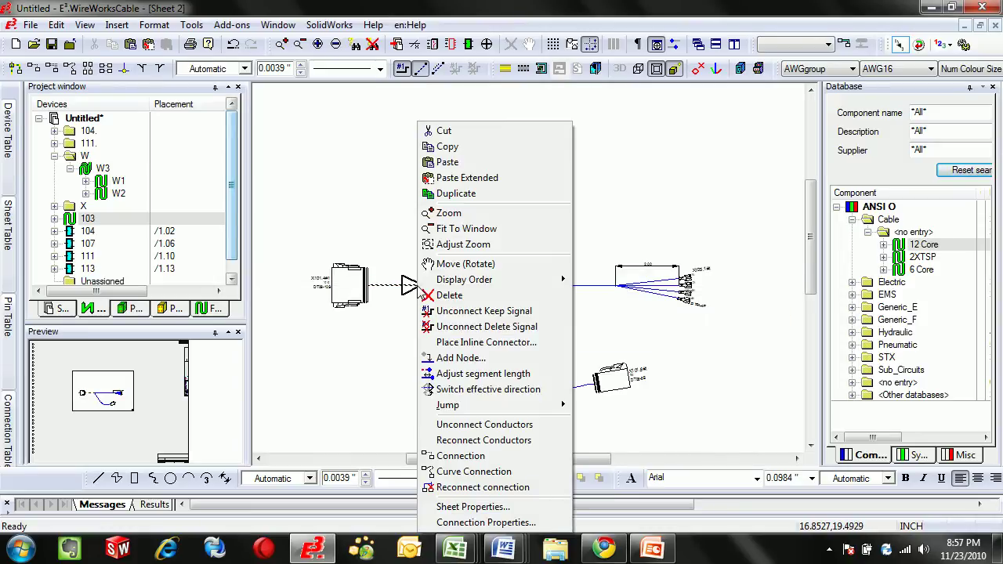
{"action": "left_click", "coordinate": [474, 375]}
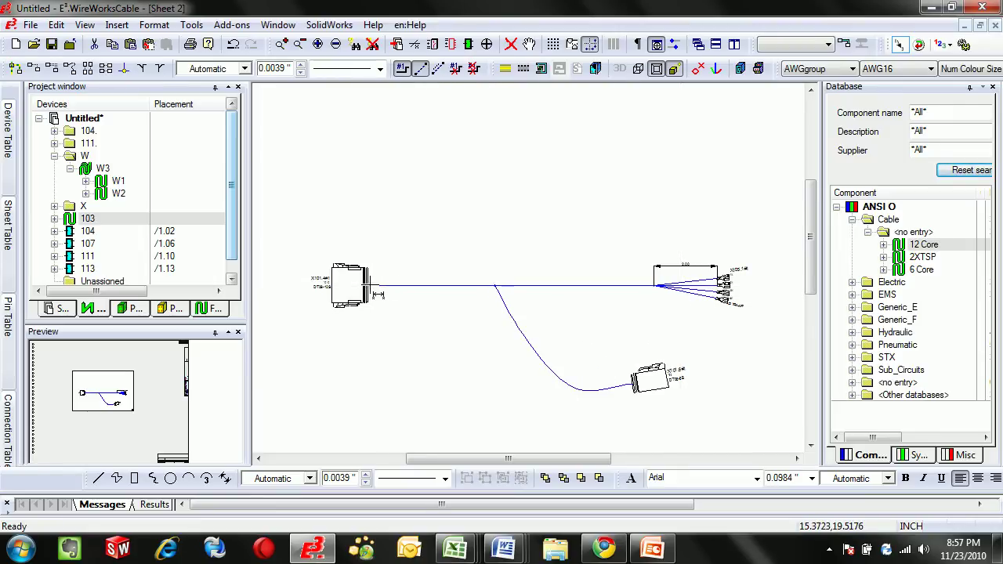
{"action": "left_click", "coordinate": [374, 286]}
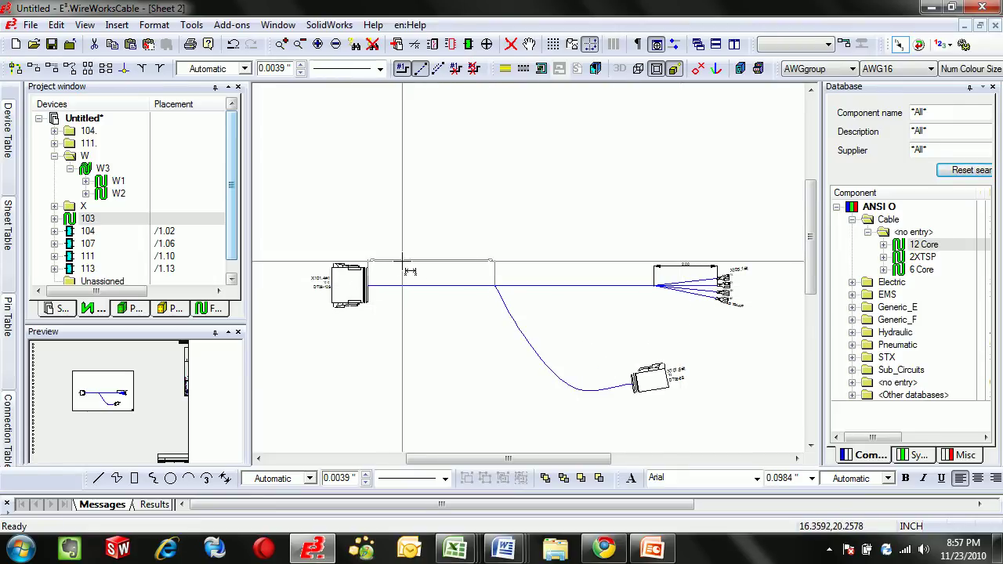
{"action": "right_click", "coordinate": [515, 323]}
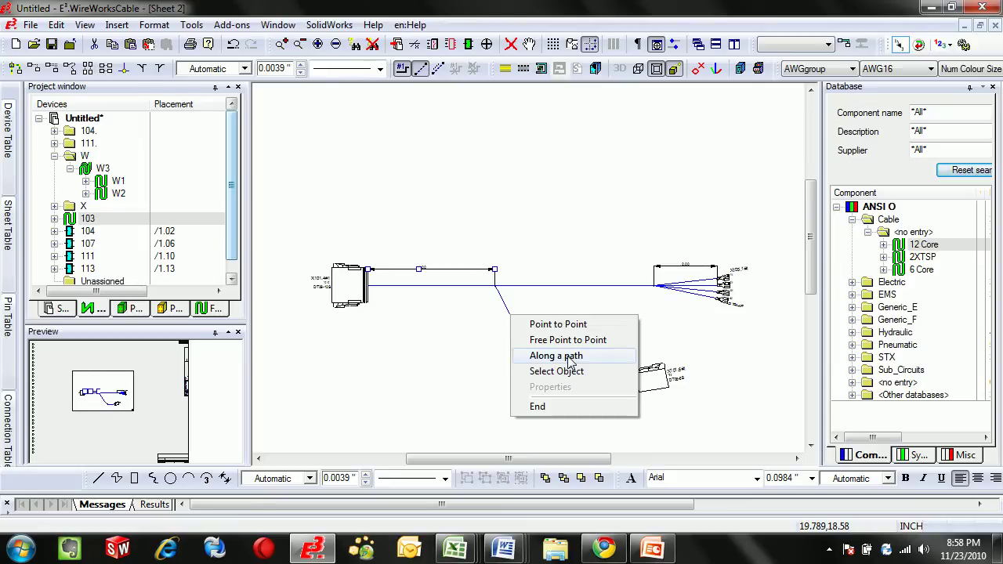
{"action": "left_click", "coordinate": [557, 356]}
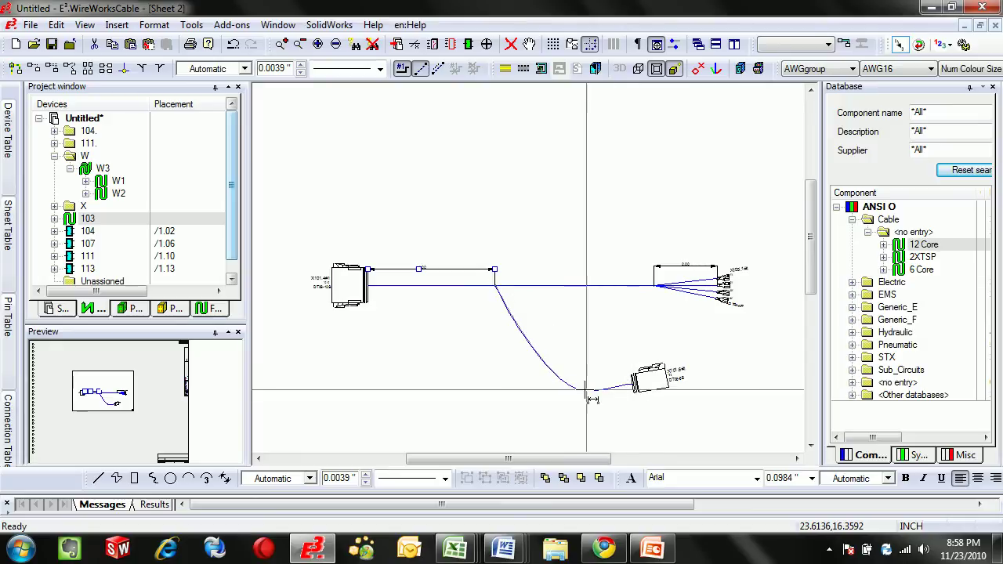
{"action": "left_click", "coordinate": [541, 409]}
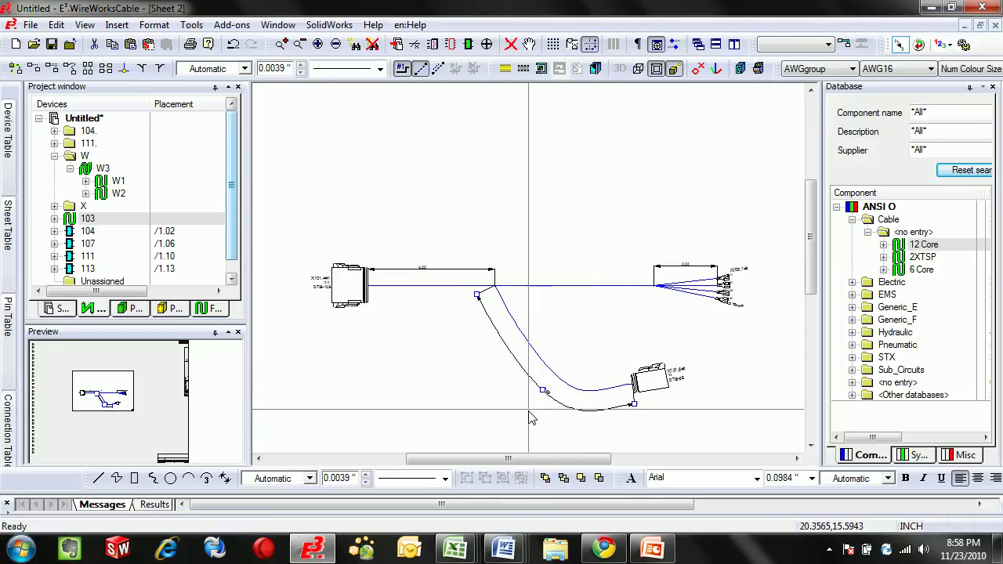
{"action": "scroll", "coordinate": [582, 389], "scroll_direction": "up", "scroll_amount": 5}
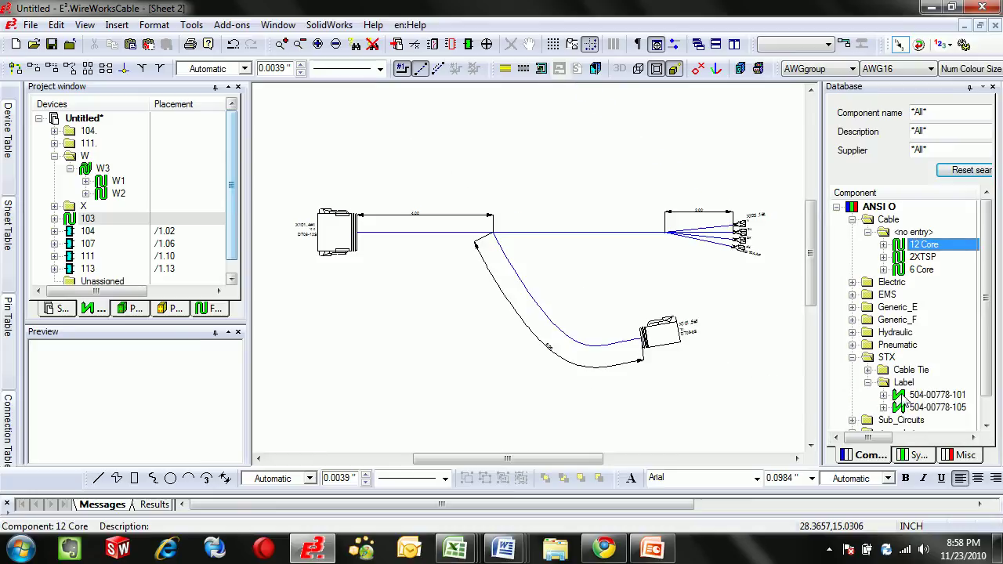
{"action": "left_click", "coordinate": [938, 396]}
{"action": "left_click", "coordinate": [628, 235]}
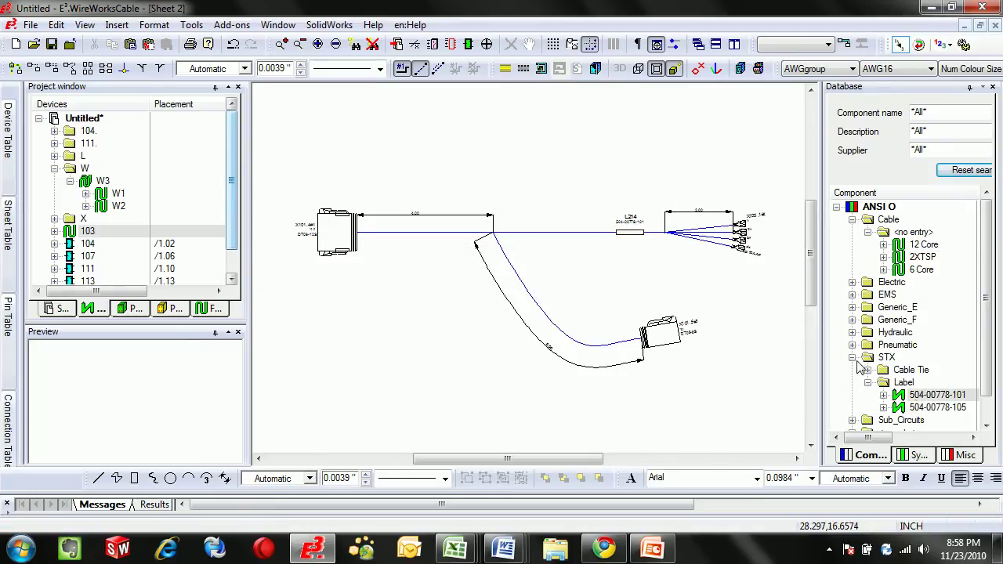
{"action": "left_click", "coordinate": [925, 396]}
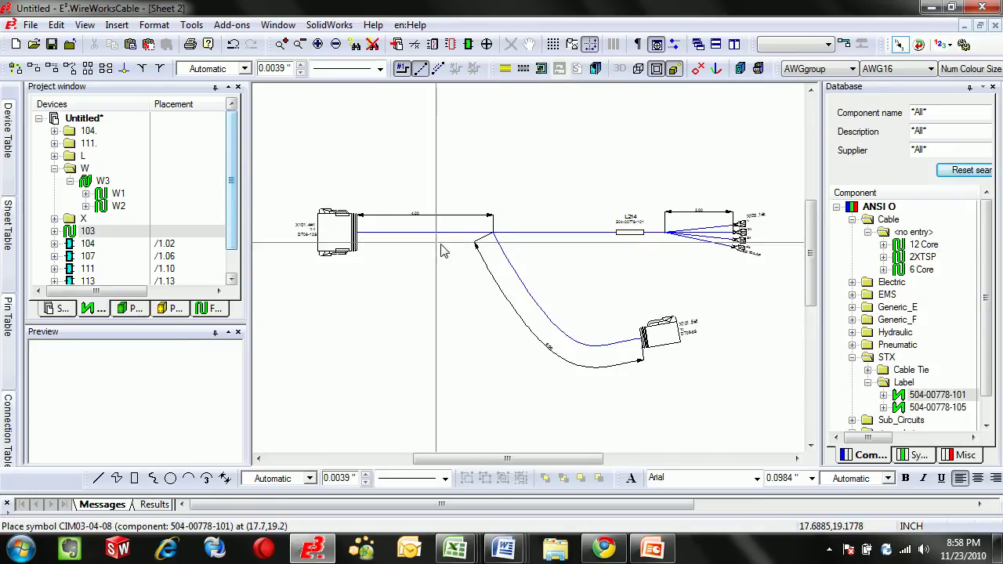
{"action": "left_click", "coordinate": [397, 232]}
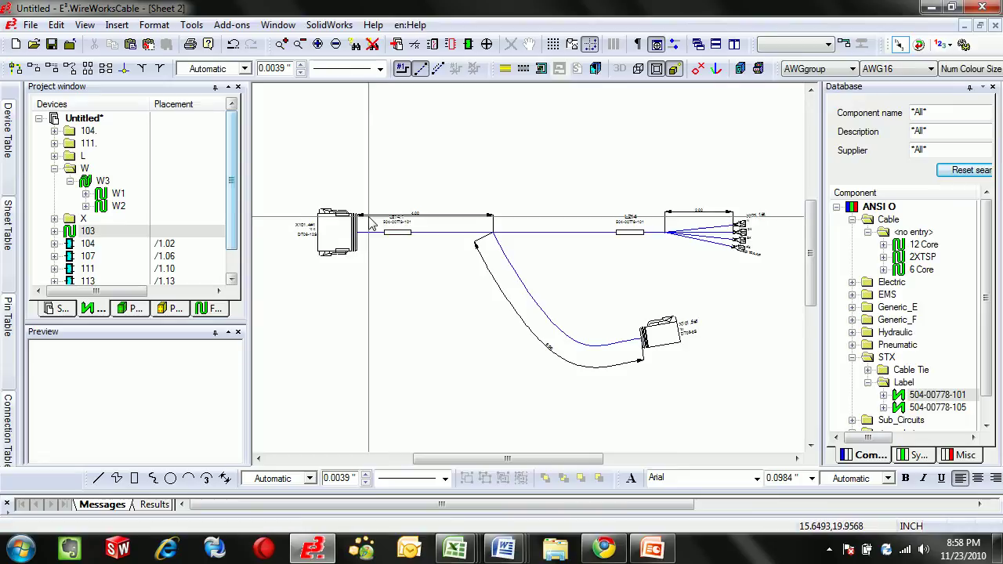
Step: Place two cable ties, at the cable junction and near the left label
{"action": "left_click", "coordinate": [868, 370]}
{"action": "left_click", "coordinate": [925, 382]}
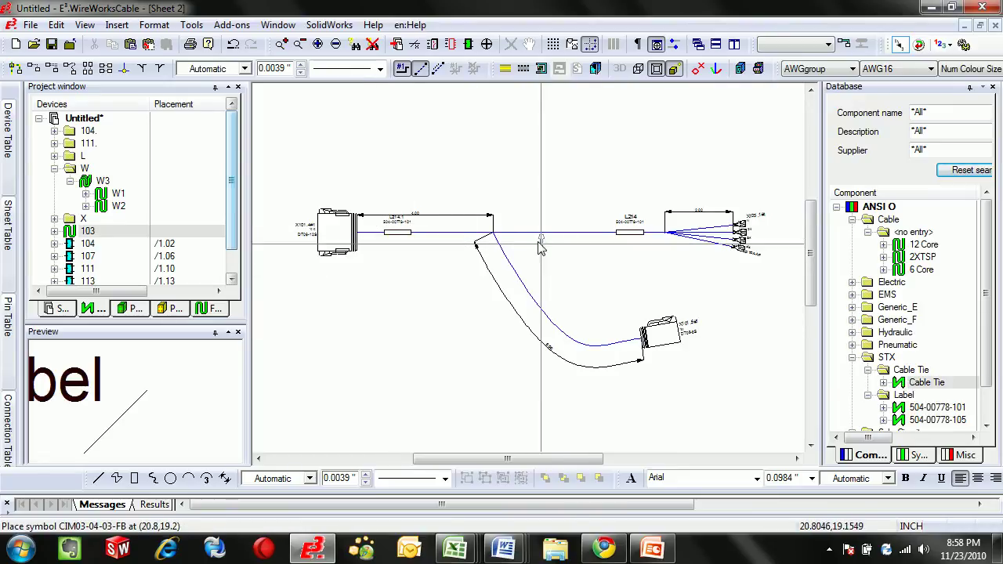
{"action": "left_click", "coordinate": [537, 233]}
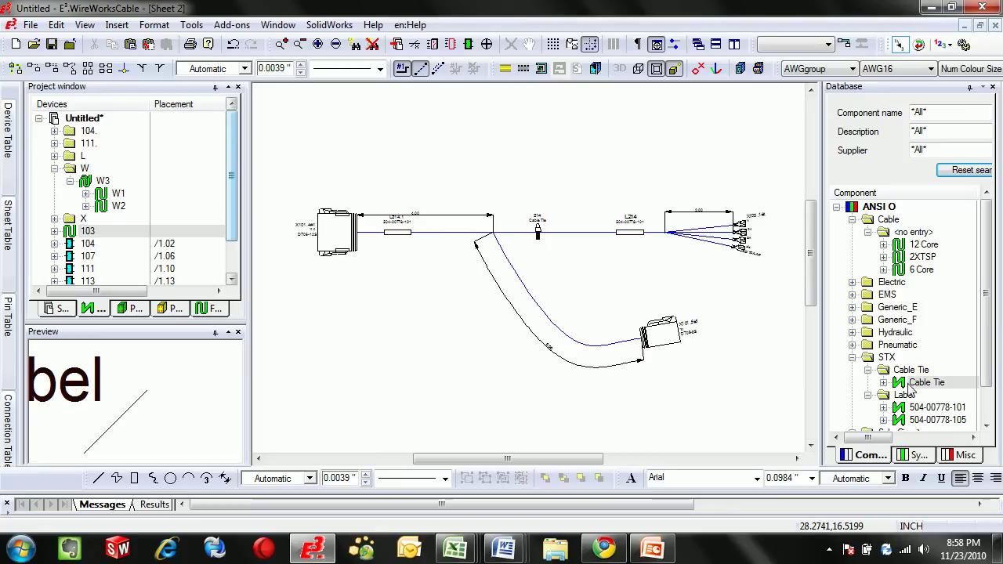
{"action": "left_click", "coordinate": [442, 232]}
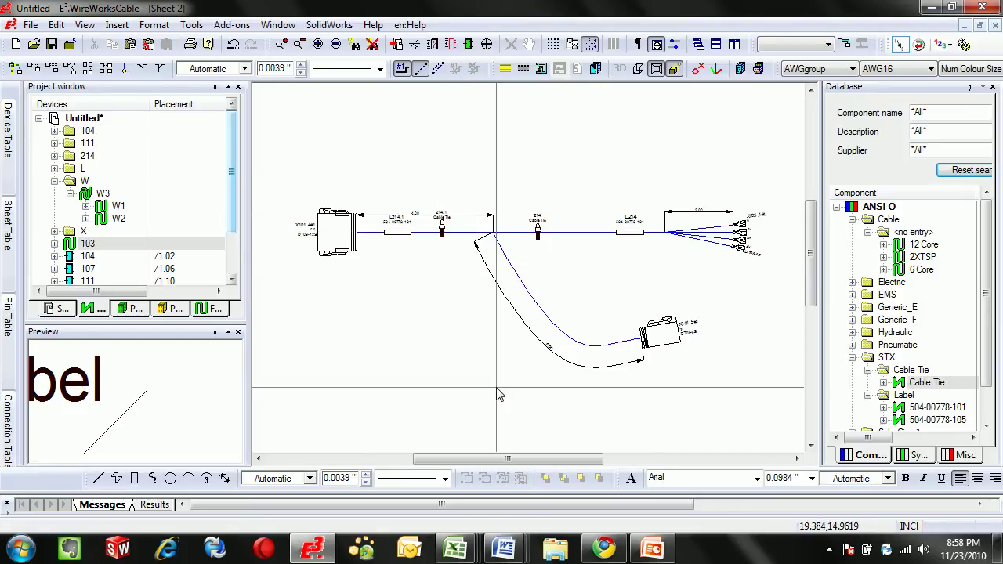
Step: Select the BOMHeader symbol from the Ballooning folder of the symbol database
{"action": "left_click", "coordinate": [919, 456]}
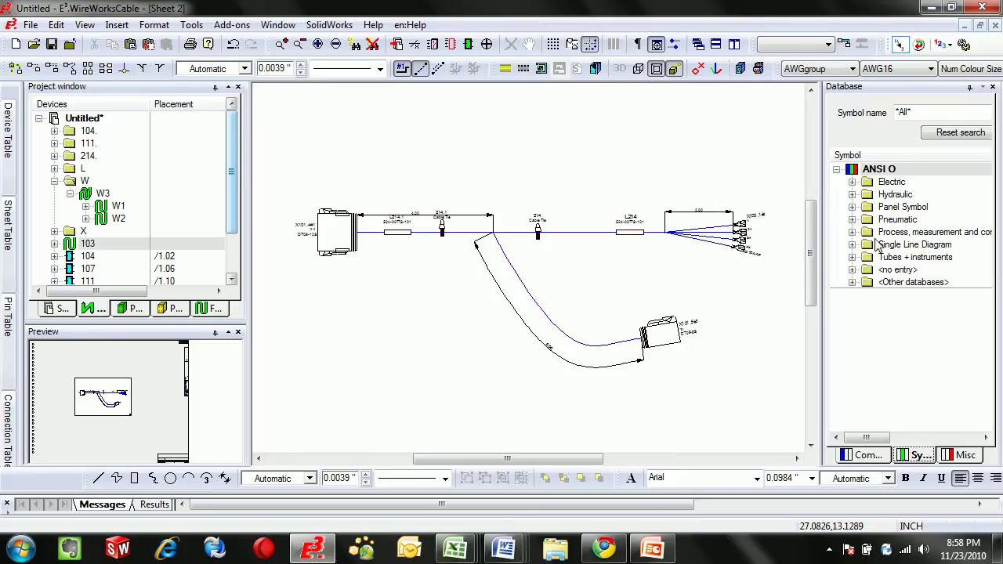
{"action": "double_click", "coordinate": [894, 270]}
{"action": "double_click", "coordinate": [930, 309]}
Step: Place the BOMHeader table at the top of the sheet
{"action": "left_click", "coordinate": [586, 126]}
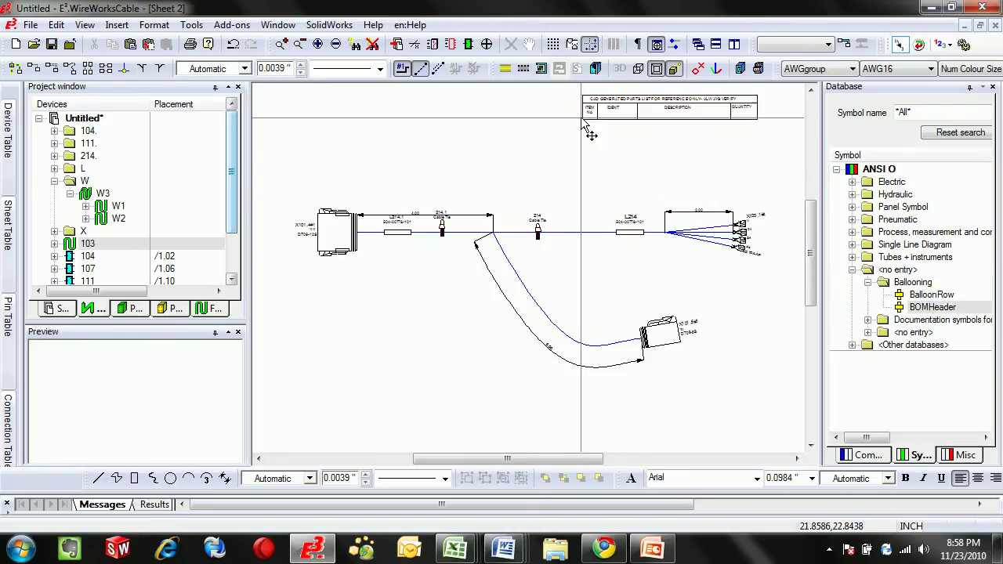
{"action": "scroll", "coordinate": [549, 220], "scroll_direction": "up", "scroll_amount": 2}
{"action": "scroll", "coordinate": [564, 243], "scroll_direction": "down", "scroll_amount": 2}
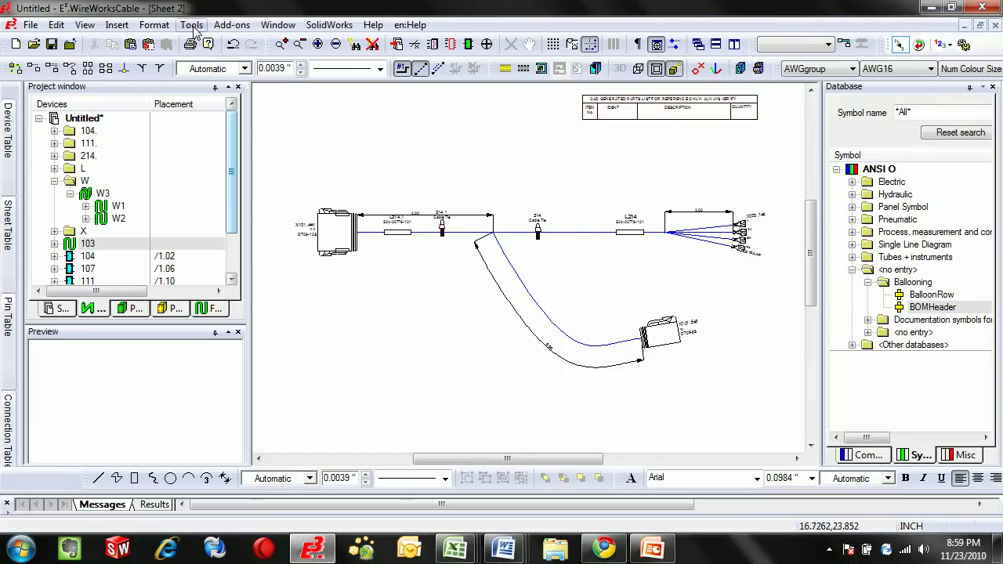
Step: Generate the sheet BOM and ballooning from Tools > Reports and zoom to the parts list
{"action": "left_click", "coordinate": [232, 25]}
{"action": "mouse_move", "coordinate": [191, 25]}
{"action": "mouse_move", "coordinate": [251, 129]}
{"action": "mouse_move", "coordinate": [365, 137]}
{"action": "left_click", "coordinate": [405, 224]}
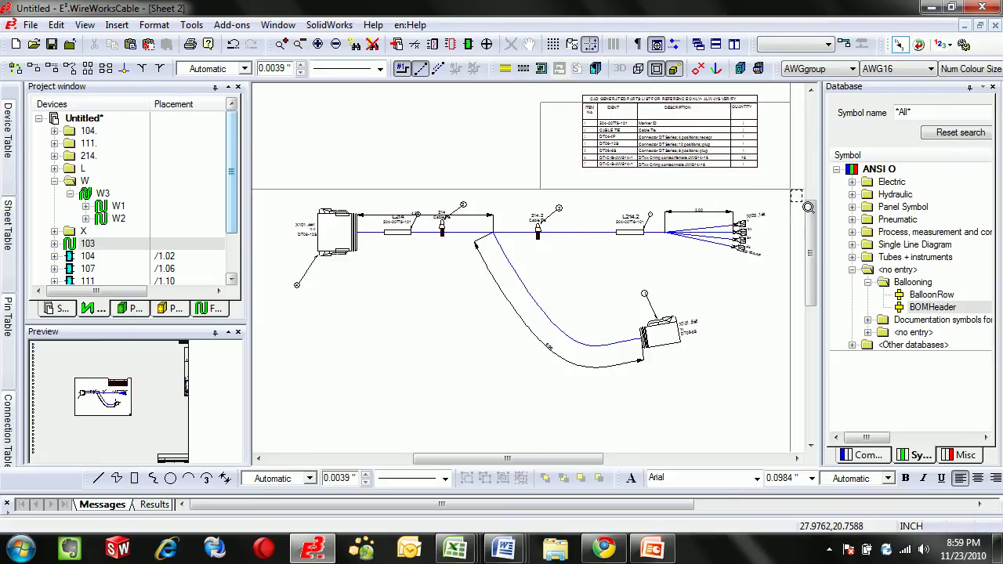
{"action": "left_click", "coordinate": [777, 191]}
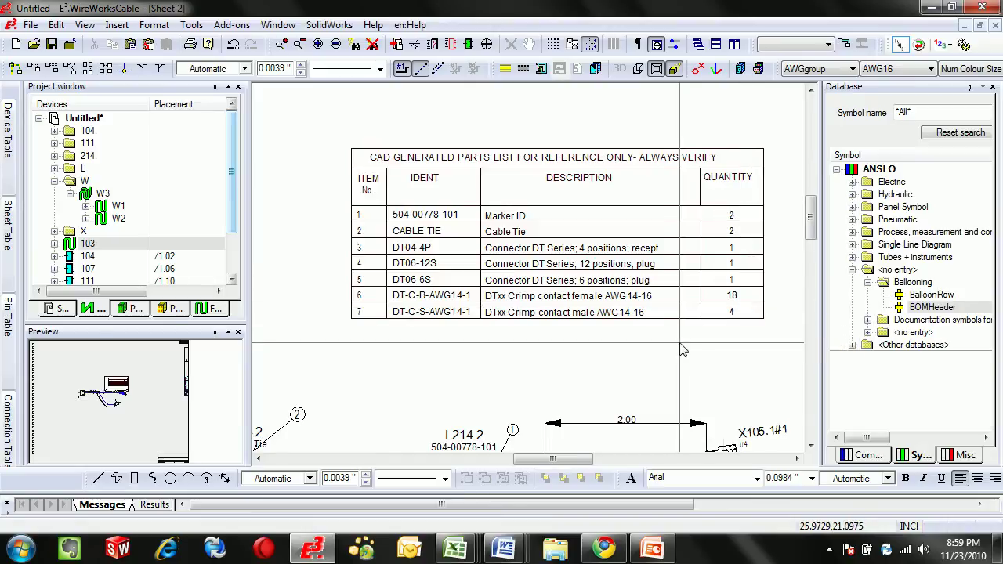
{"action": "scroll", "coordinate": [615, 399], "scroll_direction": "down", "scroll_amount": 3}
{"action": "scroll", "coordinate": [615, 399], "scroll_direction": "down", "scroll_amount": 3}
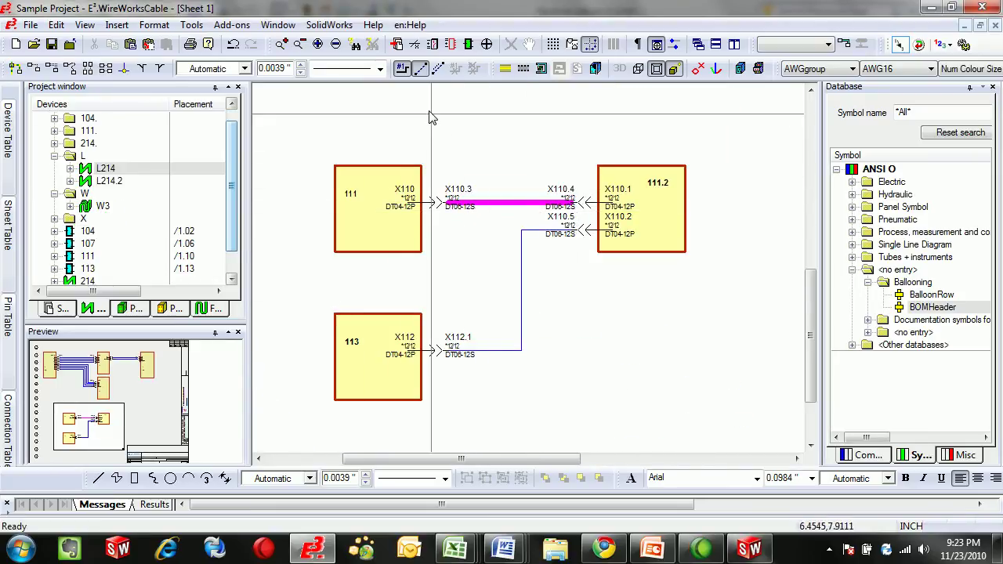
Step: Export the harness from/to list through SolidWorks Import/Export Routing
{"action": "left_click", "coordinate": [342, 27]}
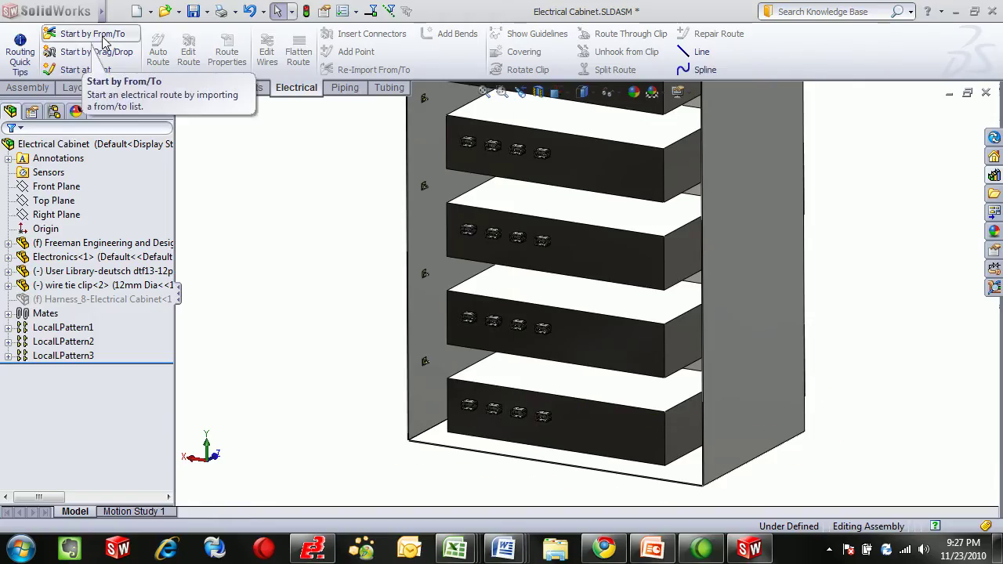
Step: Import the from/to list with Start by From/To and begin placing connectors X110.3, X110.4, X110.5, X112.1
{"action": "left_click", "coordinate": [102, 37]}
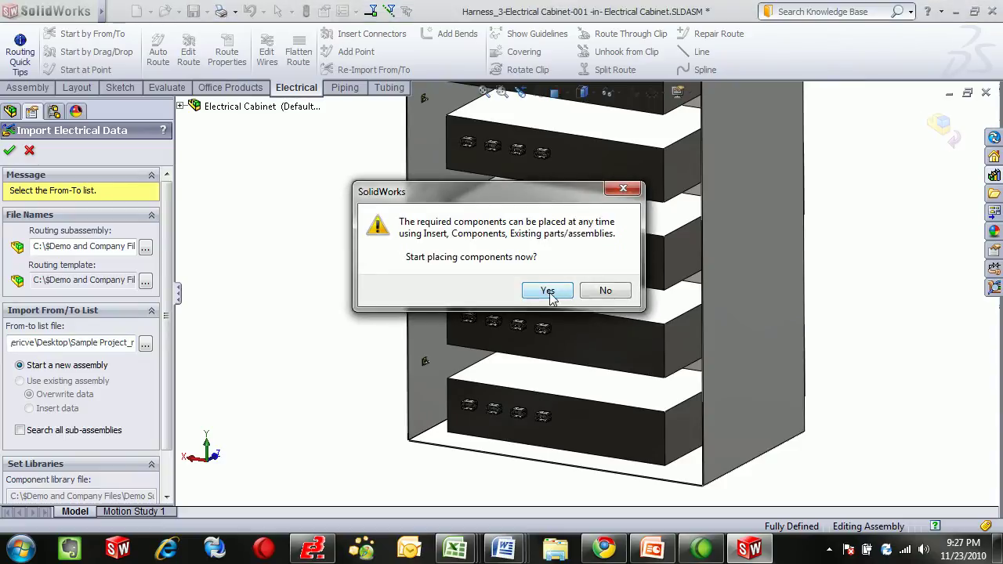
{"action": "left_click", "coordinate": [547, 292]}
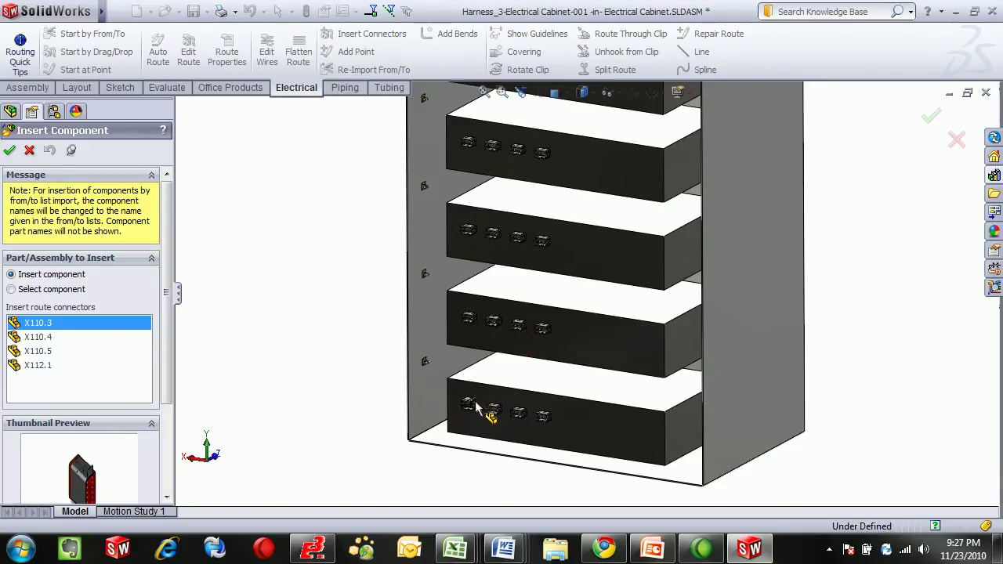
Step: Place connectors X110.3, X110.4, X110.5 and X112.1 on the cabinet drawers
{"action": "scroll", "coordinate": [476, 405], "scroll_direction": "down", "scroll_amount": 4}
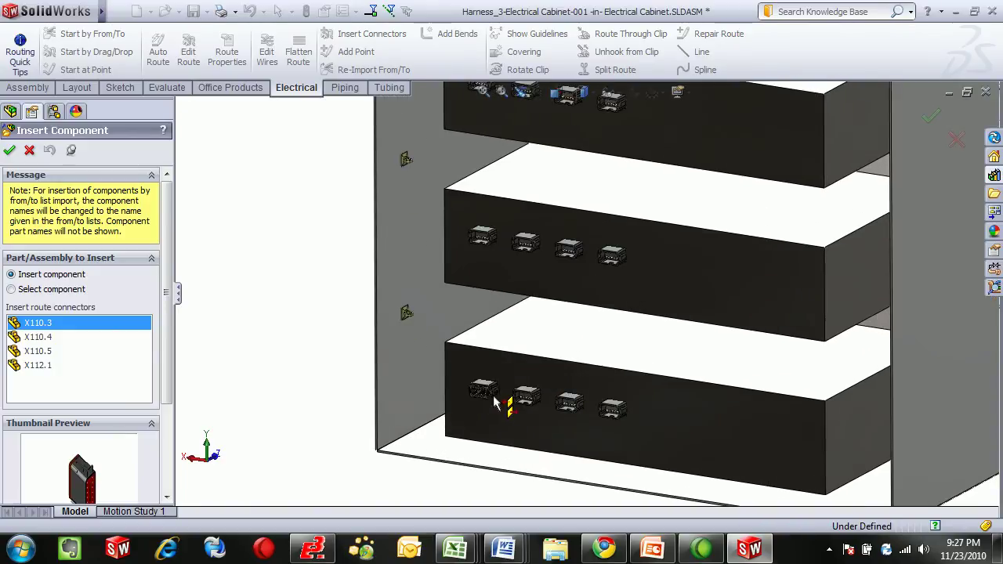
{"action": "left_click", "coordinate": [495, 400]}
{"action": "scroll", "coordinate": [502, 402], "scroll_direction": "up", "scroll_amount": 3}
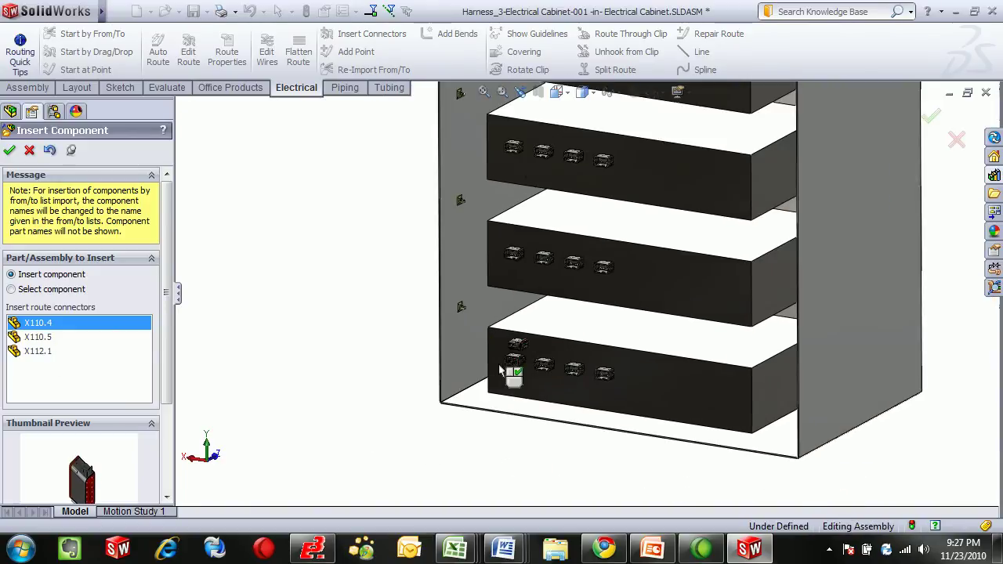
{"action": "left_click", "coordinate": [520, 150]}
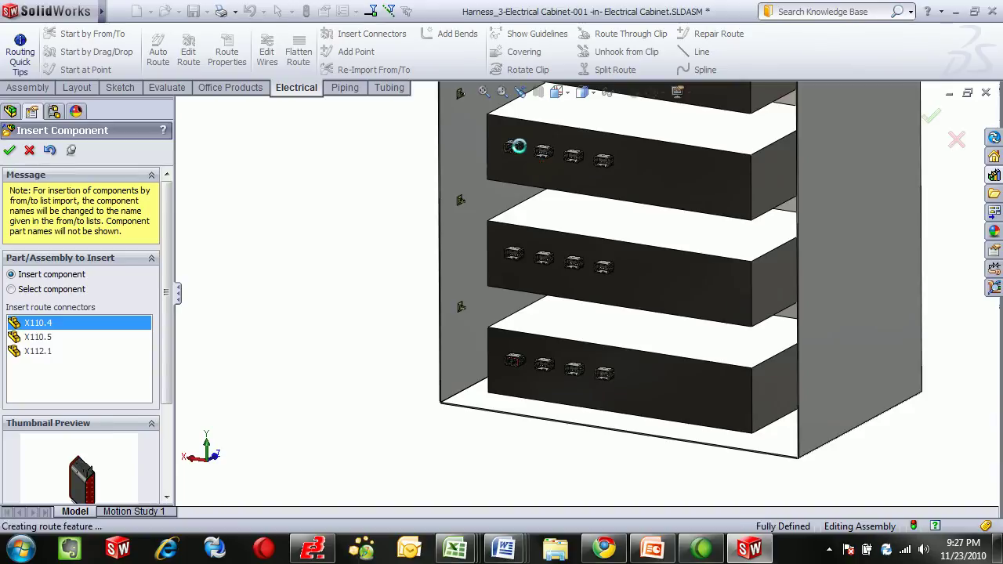
{"action": "left_click", "coordinate": [547, 366]}
{"action": "scroll", "coordinate": [549, 284], "scroll_direction": "up", "scroll_amount": 4}
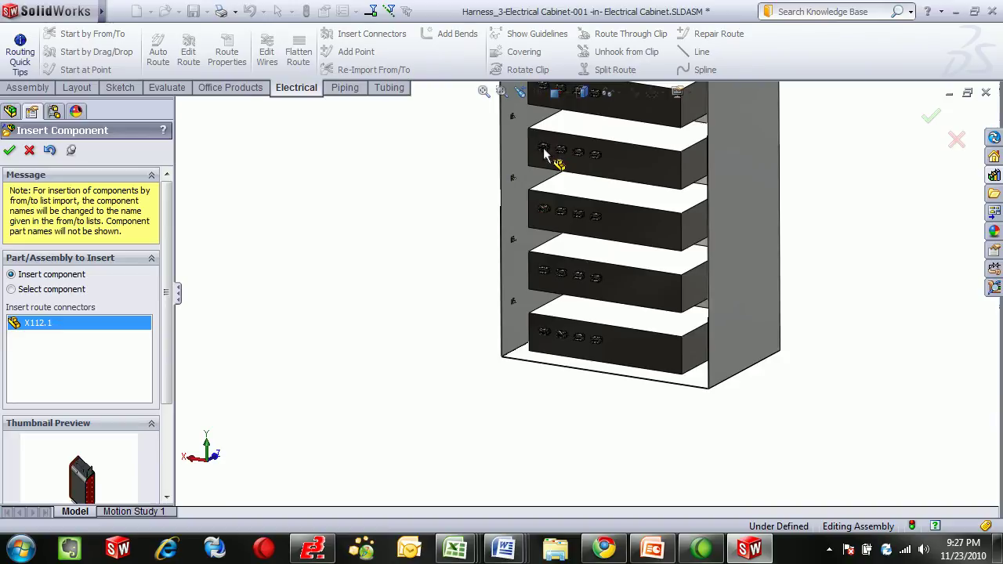
{"action": "scroll", "coordinate": [545, 154], "scroll_direction": "down", "scroll_amount": 5}
{"action": "left_click", "coordinate": [559, 237]}
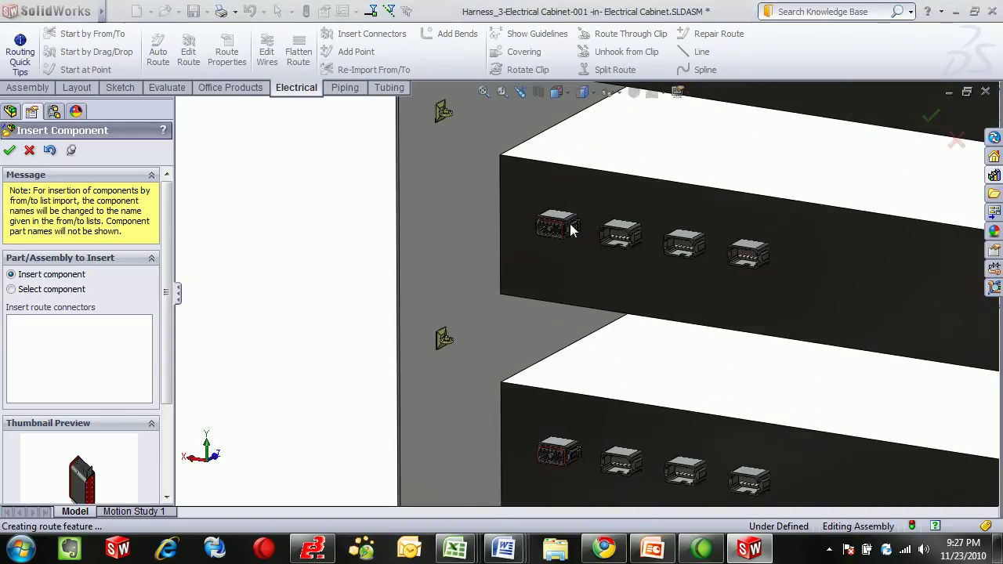
Step: Start routing with default route properties and merge all guidelines into one route
{"action": "left_click", "coordinate": [549, 278]}
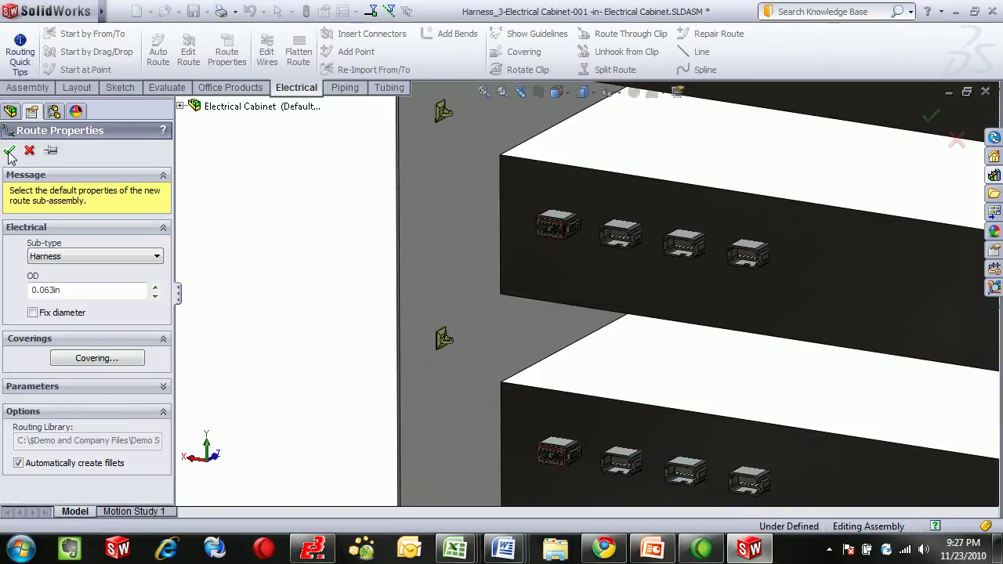
{"action": "left_click", "coordinate": [10, 151]}
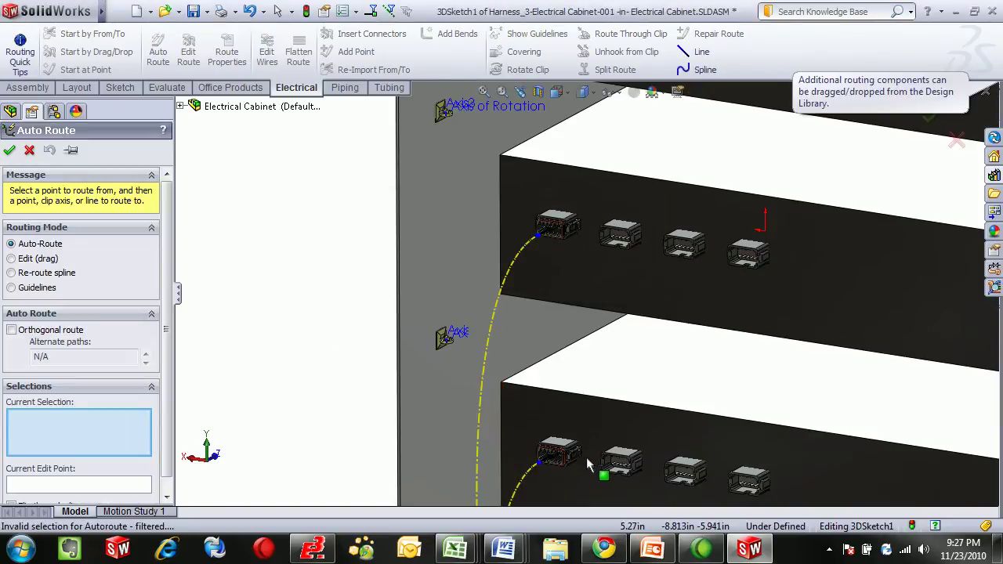
{"action": "scroll", "coordinate": [590, 462], "scroll_direction": "up", "scroll_amount": 5}
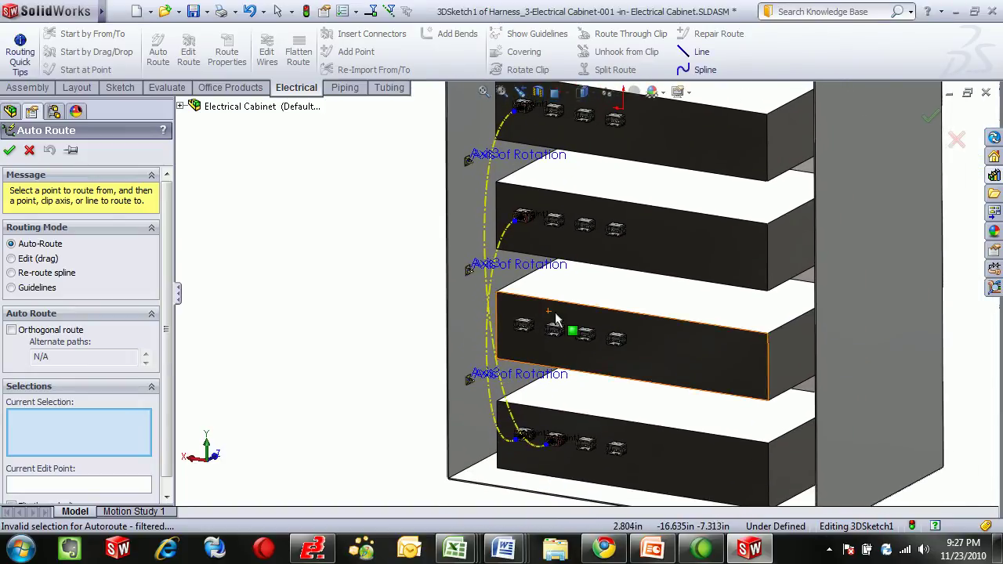
{"action": "left_click", "coordinate": [12, 287]}
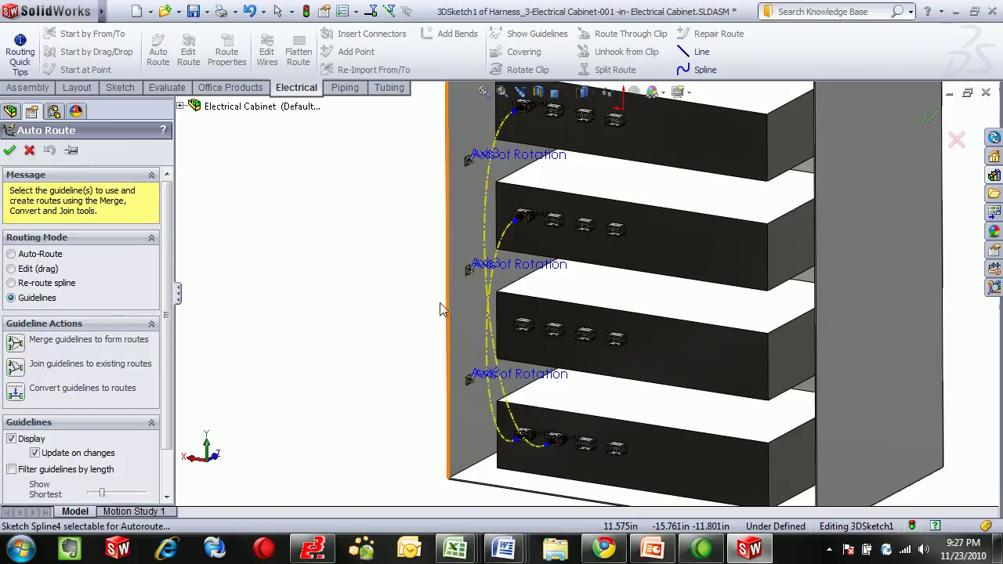
{"action": "left_click_drag", "start_coordinate": [547, 392], "coordinate": [428, 296]}
{"action": "left_click", "coordinate": [15, 345]}
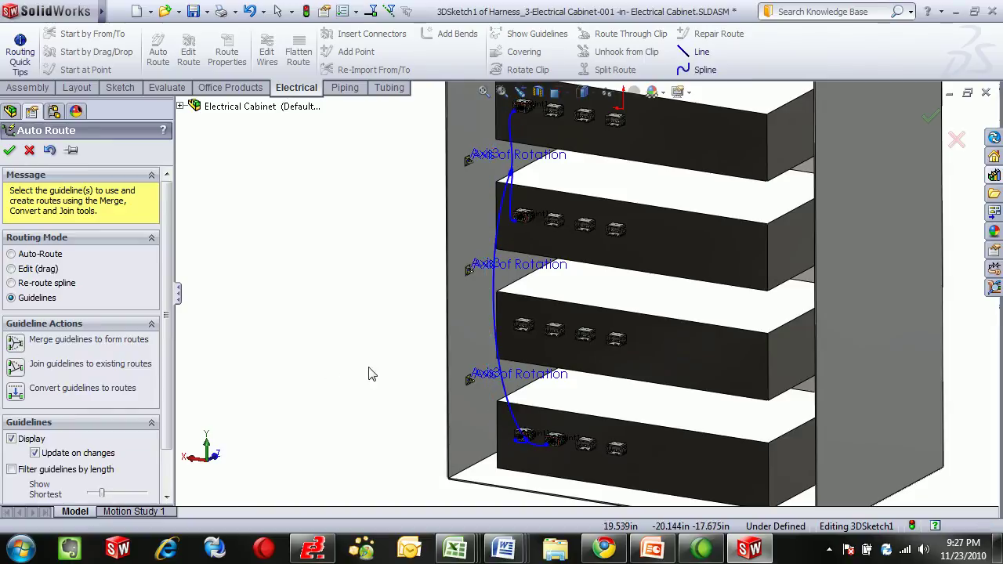
Step: Re-route the spline through the lower and middle wire tie clips and finish the route
{"action": "left_click", "coordinate": [11, 283]}
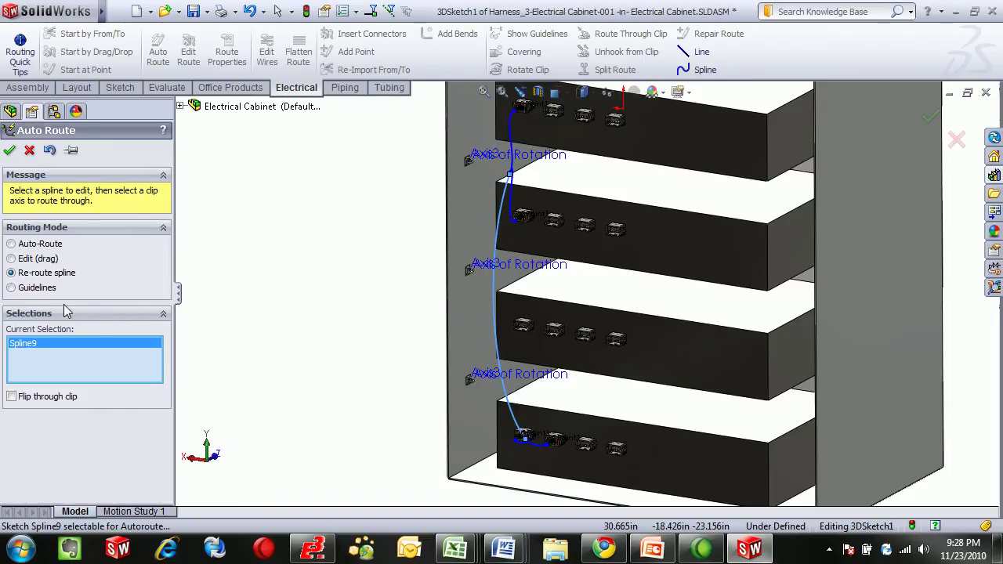
{"action": "left_click", "coordinate": [471, 381]}
{"action": "left_click", "coordinate": [471, 271]}
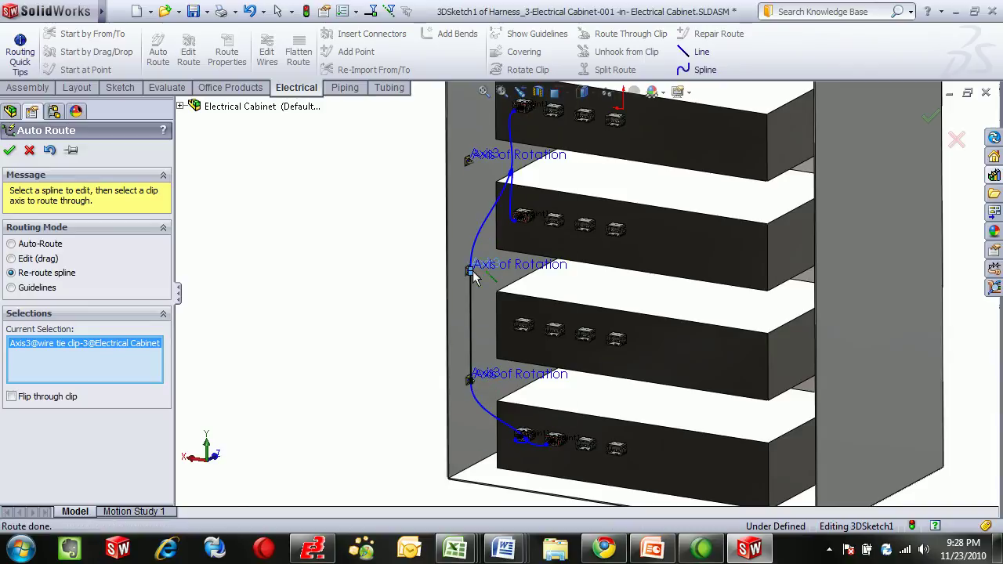
{"action": "left_click", "coordinate": [9, 150]}
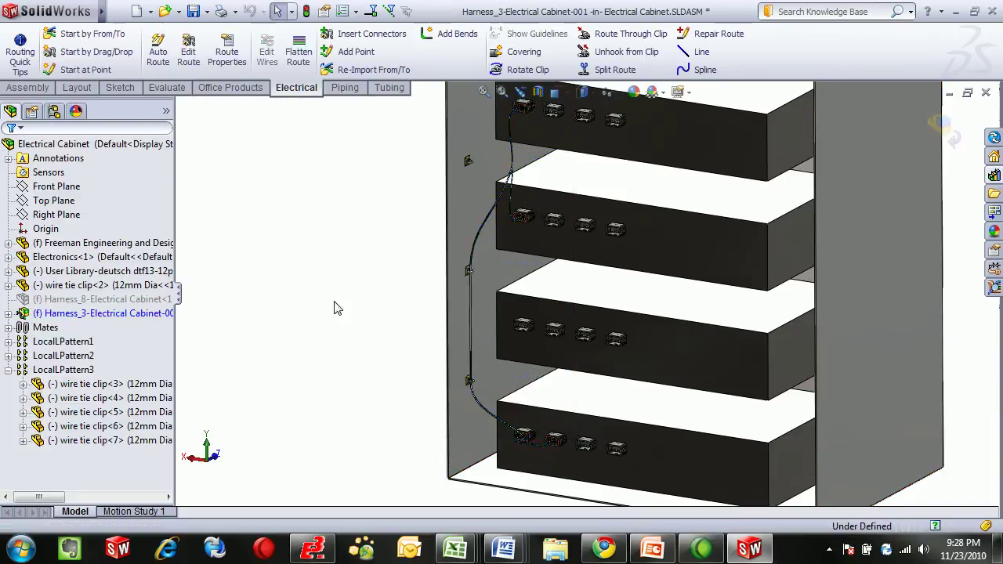
Step: Edit the Harness_3 route and flatten it as an Annotation layout with lengths like 30.9075in
{"action": "right_click", "coordinate": [100, 314]}
{"action": "left_click", "coordinate": [135, 317]}
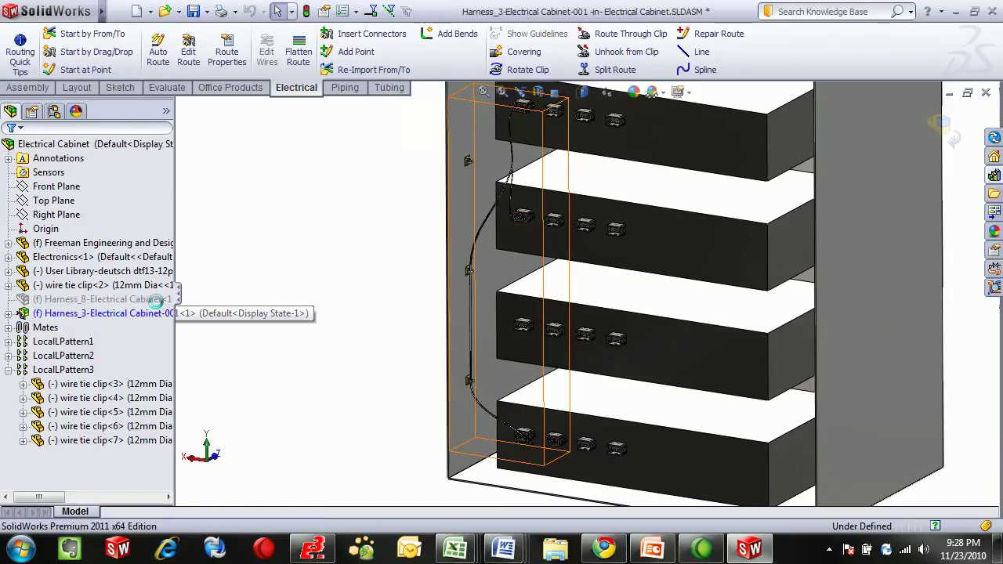
{"action": "left_click", "coordinate": [181, 149]}
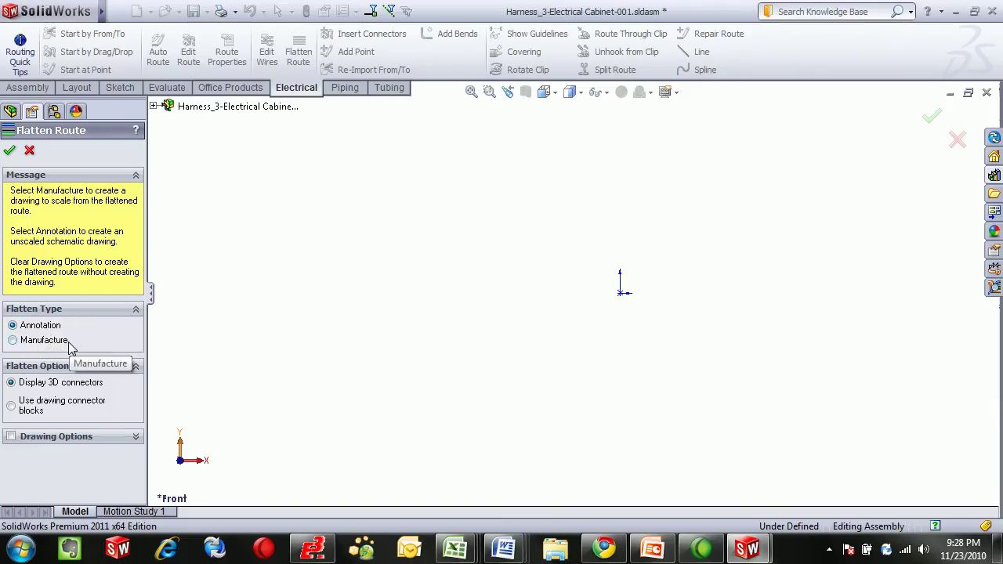
{"action": "left_click", "coordinate": [9, 151]}
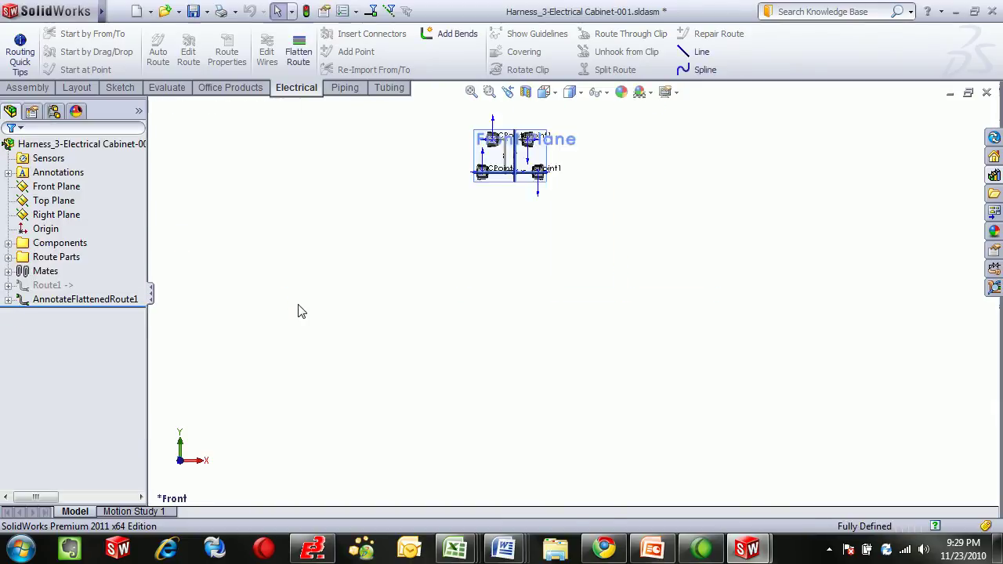
{"action": "scroll", "coordinate": [508, 137], "scroll_direction": "down", "scroll_amount": 10}
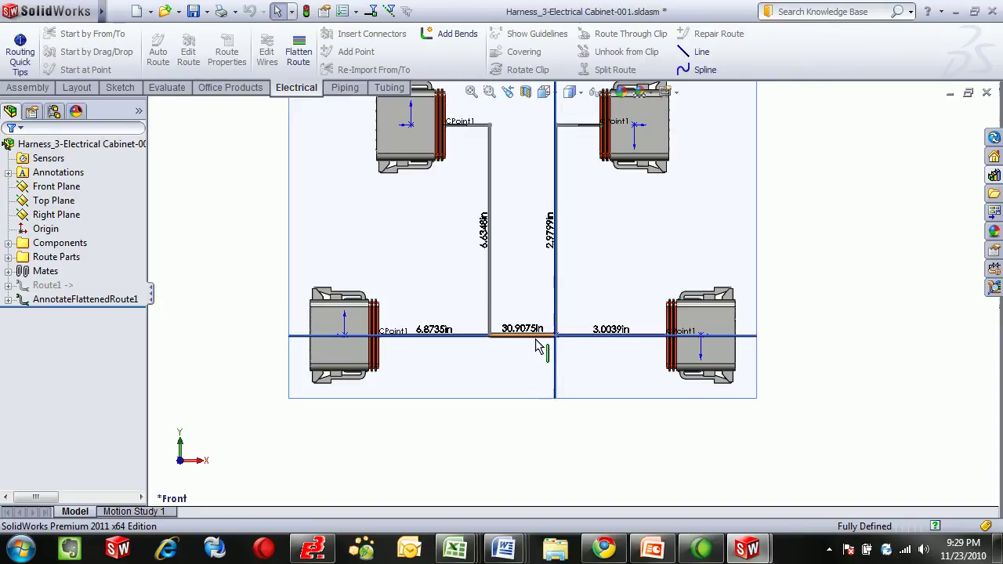
{"action": "scroll", "coordinate": [523, 224], "scroll_direction": "up", "scroll_amount": 1}
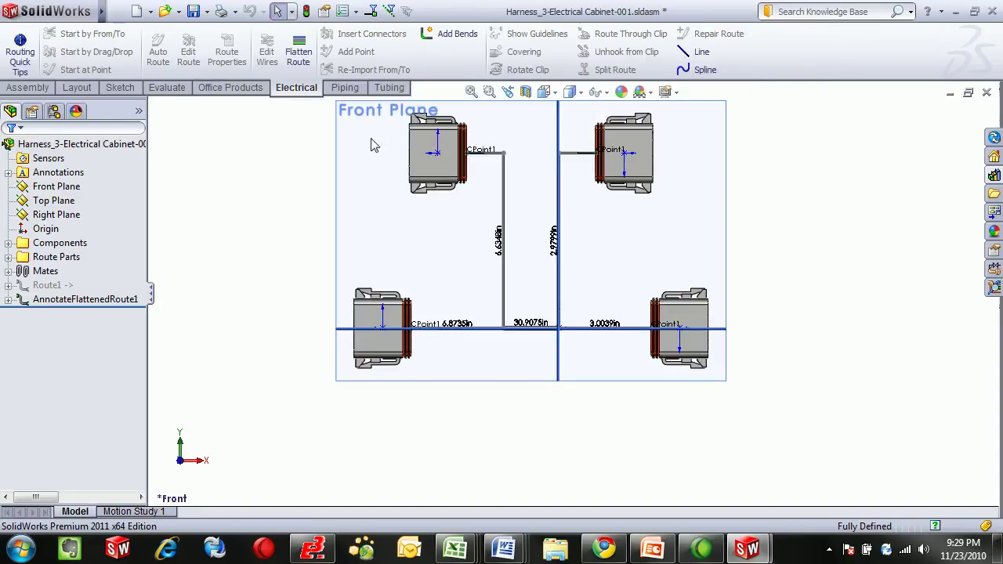
Step: Flatten Route1 with the Manufacture option, using the long spline as the route center
{"action": "right_click", "coordinate": [47, 287]}
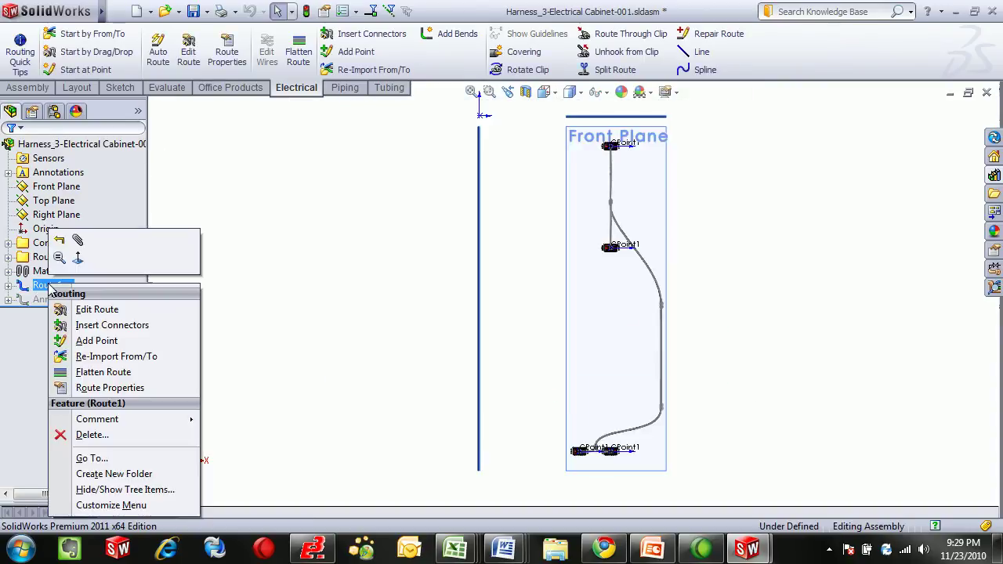
{"action": "left_click", "coordinate": [103, 372]}
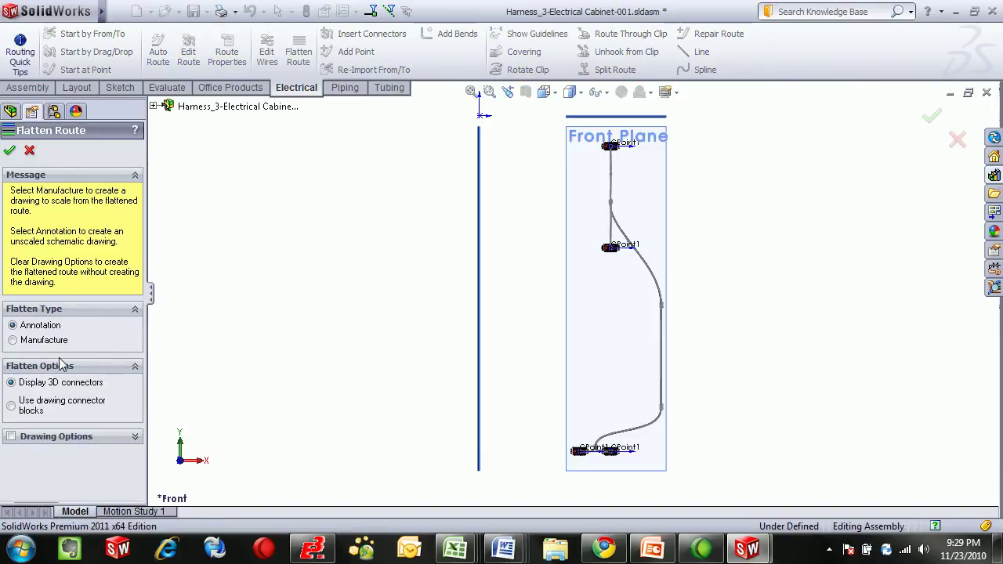
{"action": "left_click", "coordinate": [13, 341]}
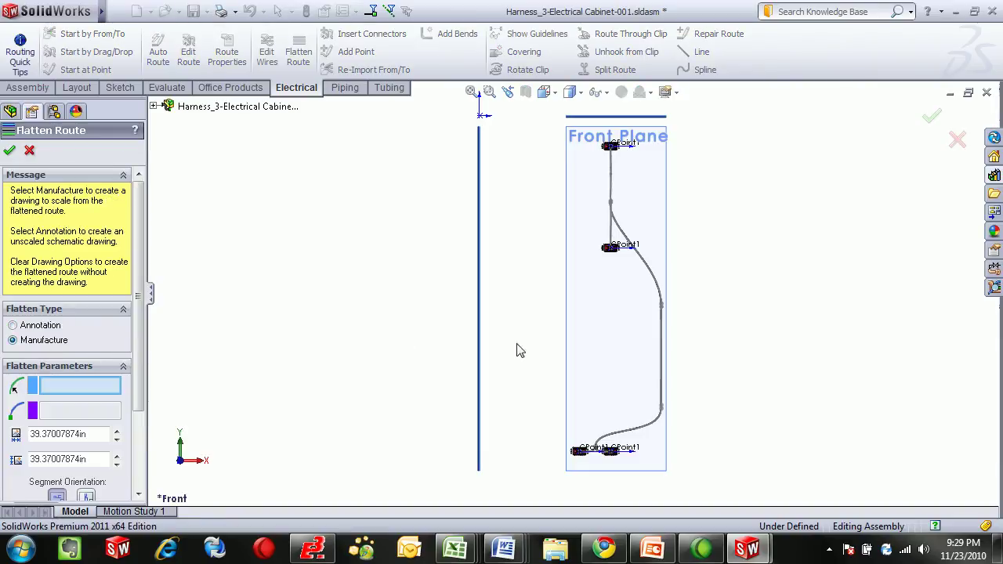
{"action": "left_click", "coordinate": [661, 341]}
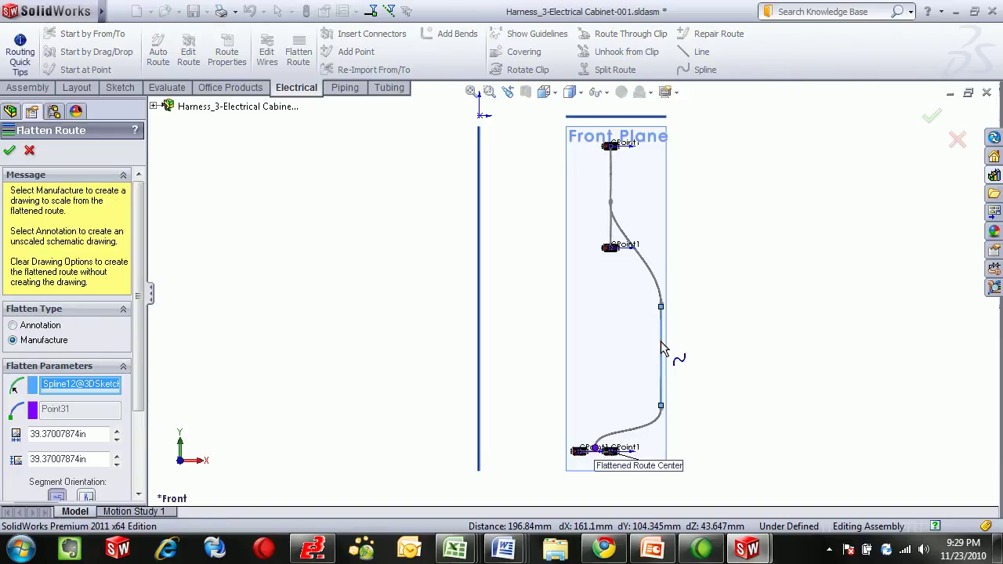
{"action": "left_click", "coordinate": [9, 150]}
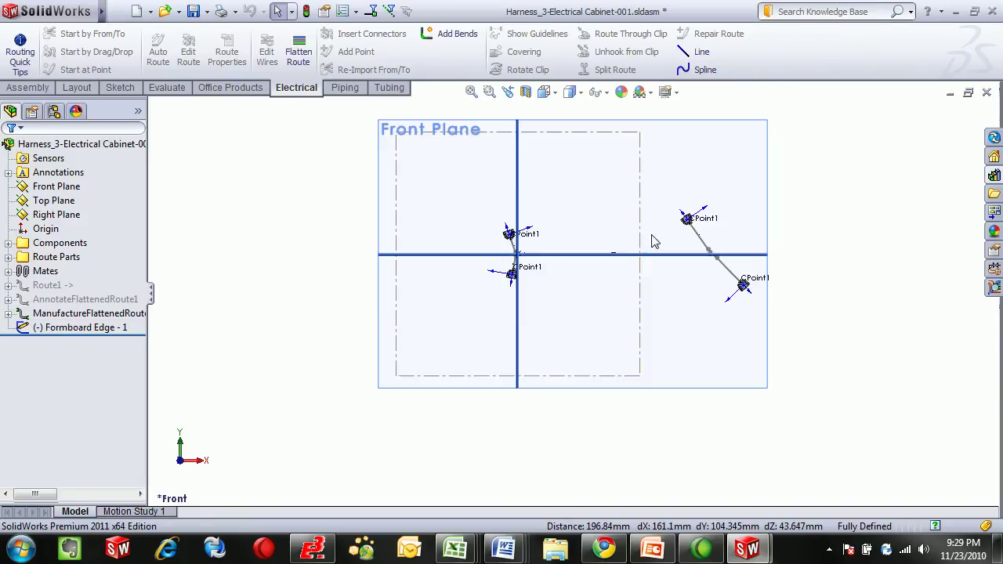
{"action": "scroll", "coordinate": [666, 265], "scroll_direction": "down", "scroll_amount": 5}
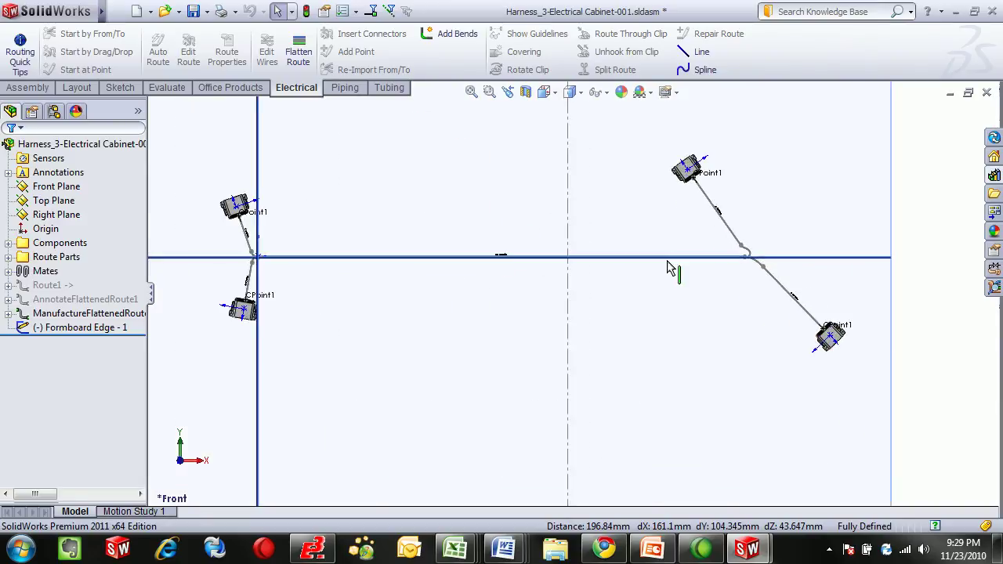
{"action": "scroll", "coordinate": [667, 266], "scroll_direction": "up", "scroll_amount": 2}
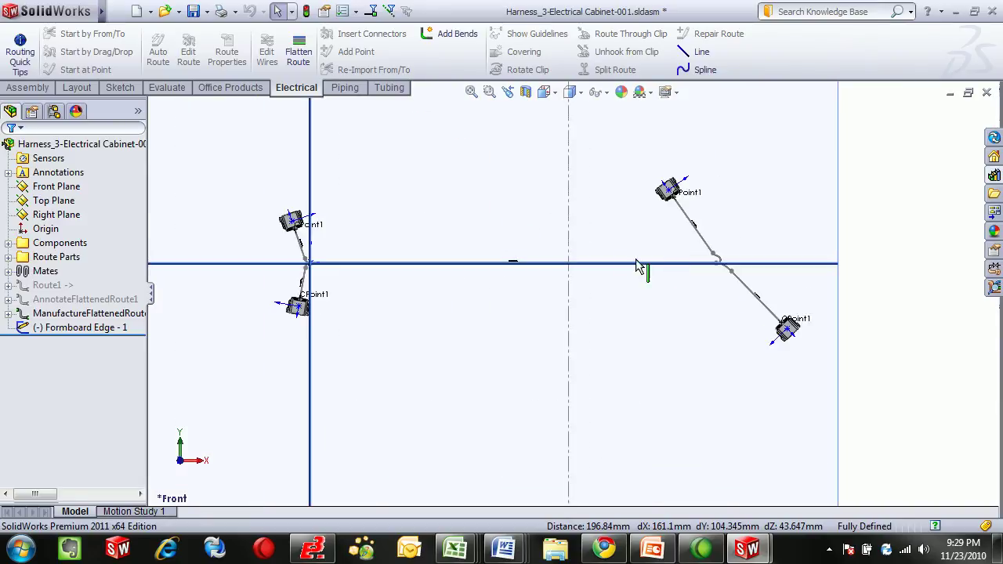
Step: Bend the flattened route's horizontal Line3 90° at 49% with a 10 mm radius
{"action": "right_click", "coordinate": [91, 313]}
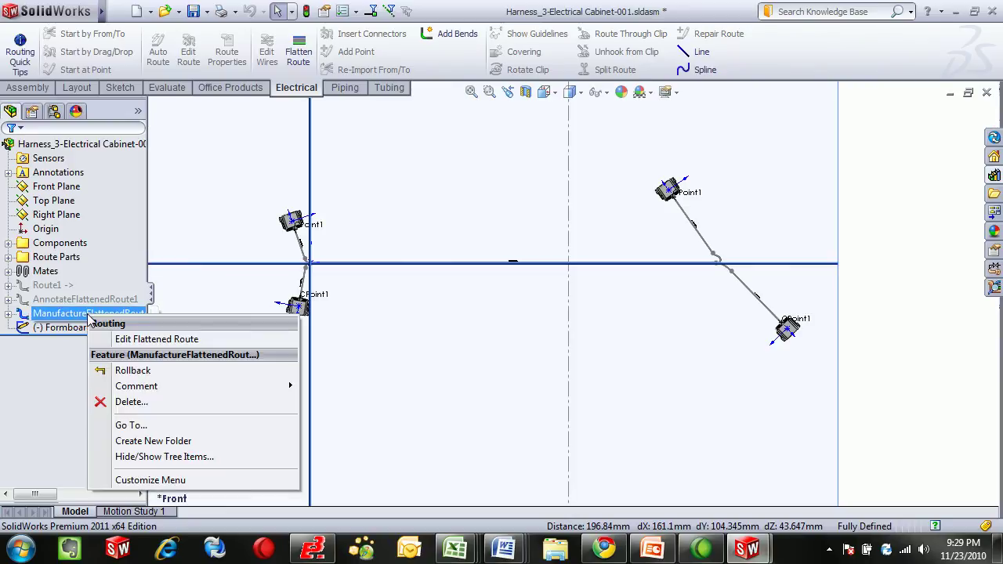
{"action": "left_click", "coordinate": [133, 340]}
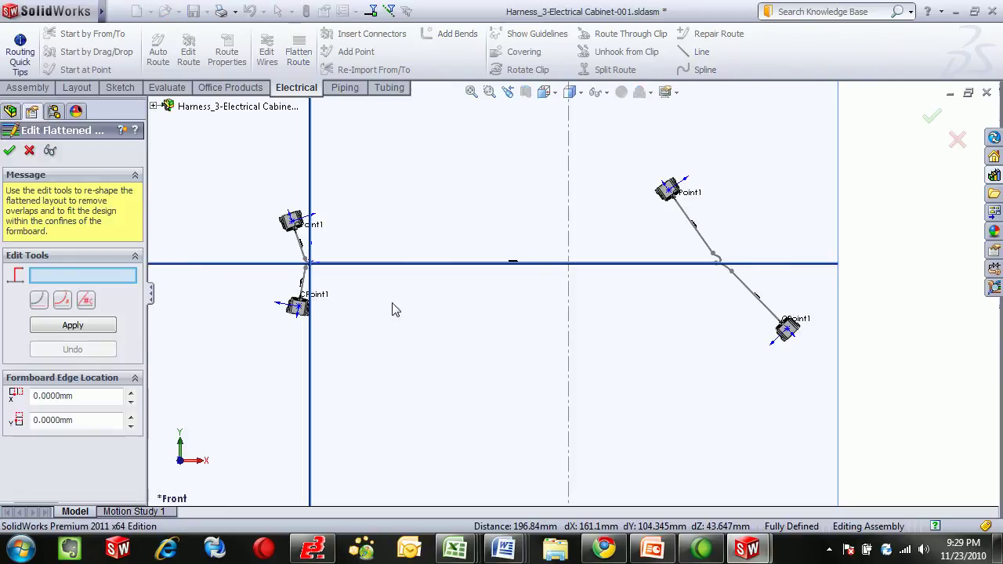
{"action": "left_click", "coordinate": [460, 266]}
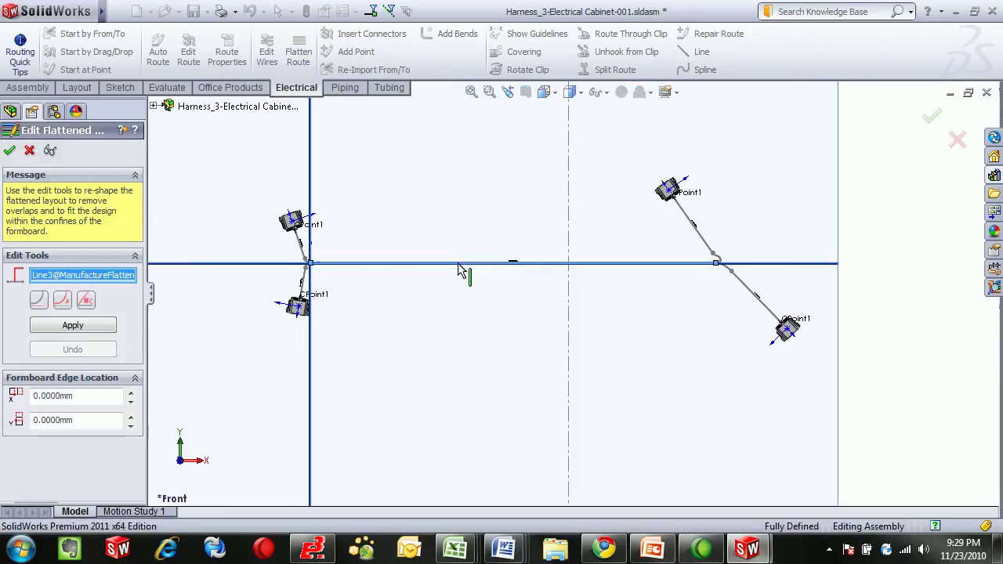
{"action": "left_click", "coordinate": [62, 300]}
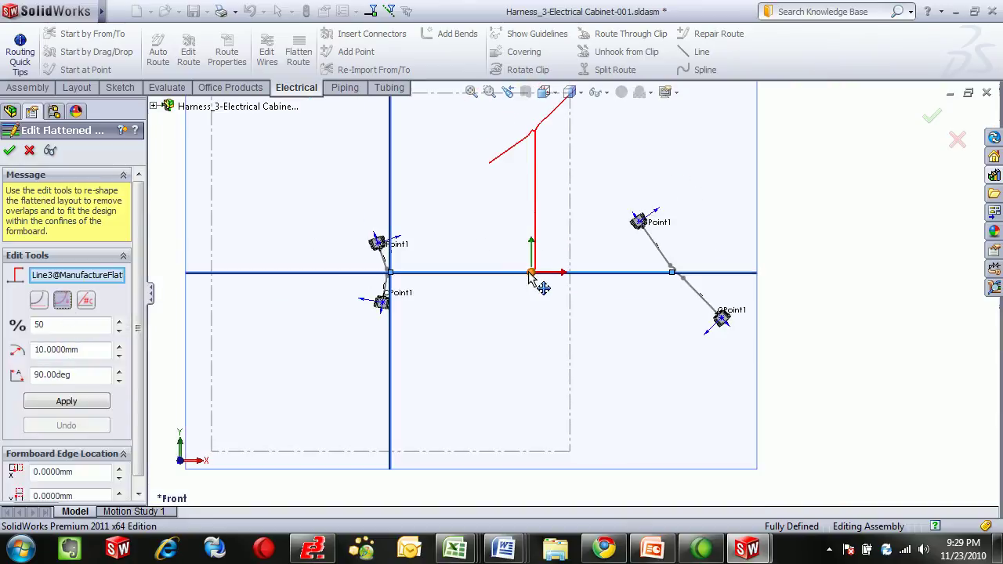
{"action": "mouse_move", "coordinate": [531, 278]}
{"action": "left_mouse_down"}
{"action": "mouse_move", "coordinate": [455, 279]}
{"action": "mouse_move", "coordinate": [635, 284]}
{"action": "mouse_move", "coordinate": [537, 283]}
{"action": "left_mouse_up"}
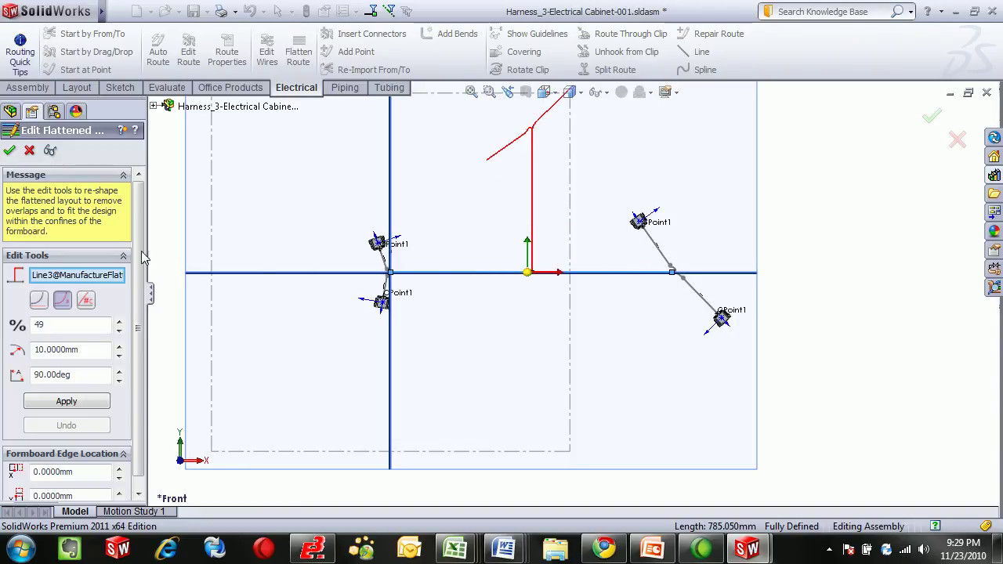
{"action": "left_click", "coordinate": [66, 401]}
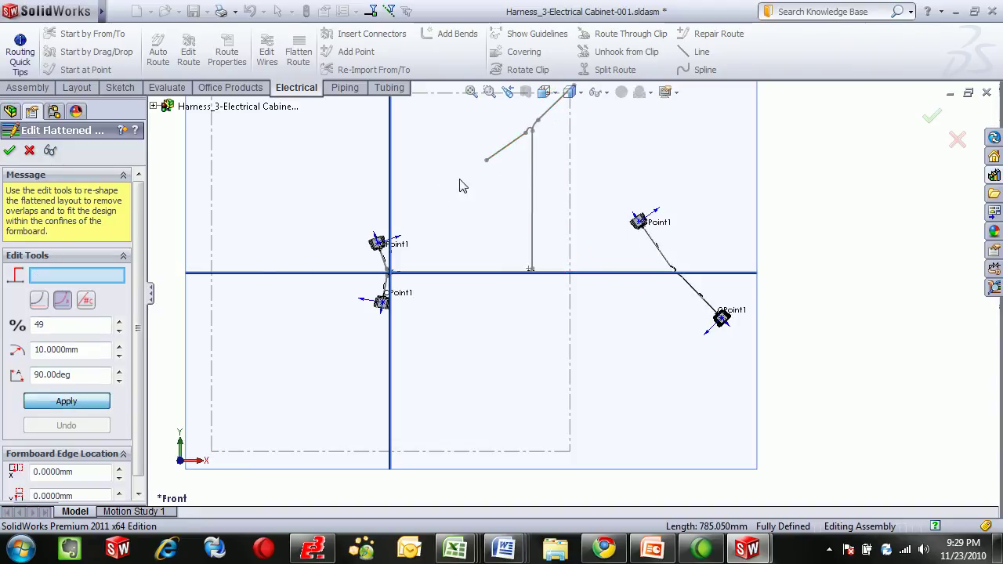
Step: Reshape a route bend and rotate the lower connector branch about its junction
{"action": "scroll", "coordinate": [538, 137], "scroll_direction": "down", "scroll_amount": 3}
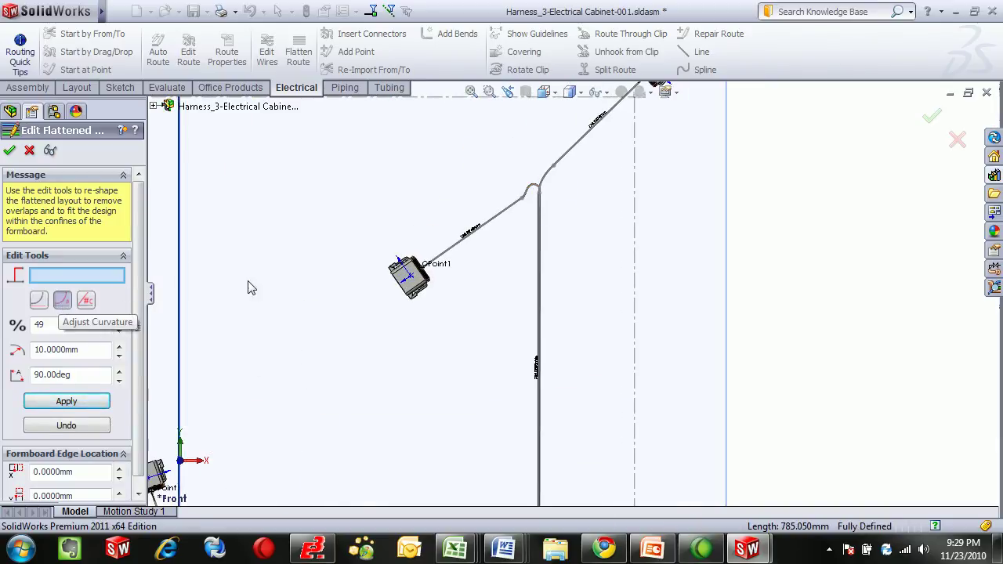
{"action": "left_click", "coordinate": [538, 193]}
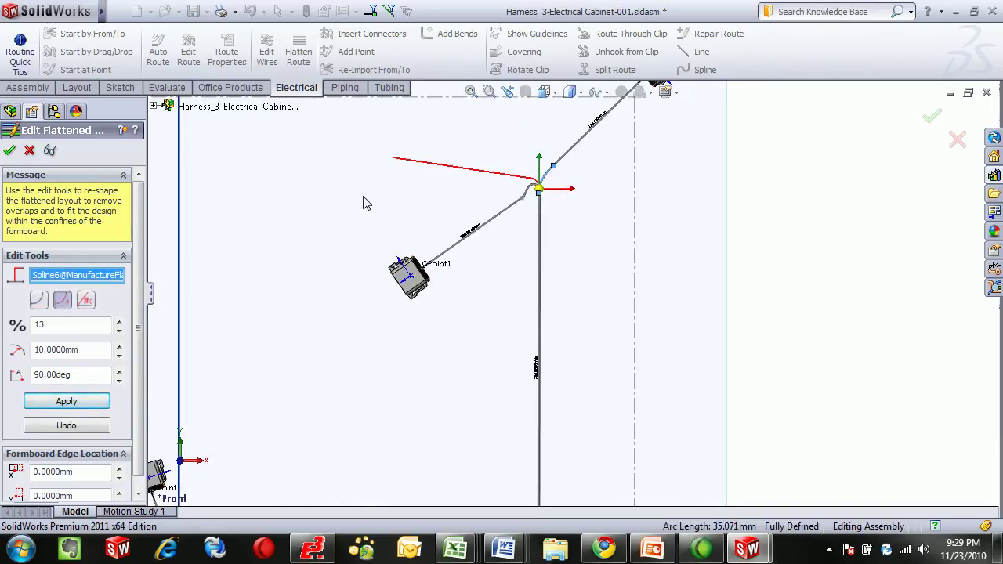
{"action": "left_click", "coordinate": [97, 405]}
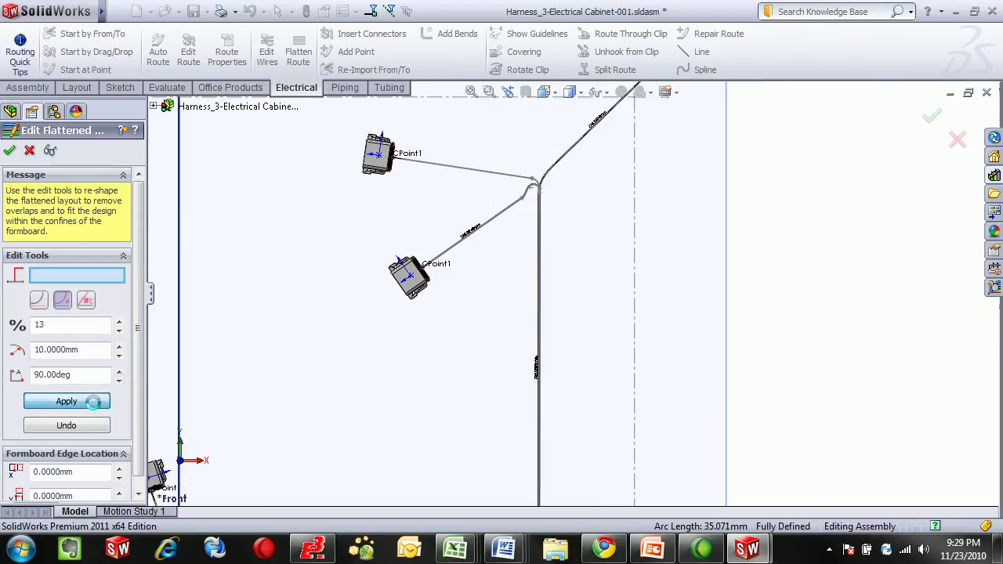
{"action": "left_click", "coordinate": [38, 300]}
{"action": "left_click", "coordinate": [530, 192]}
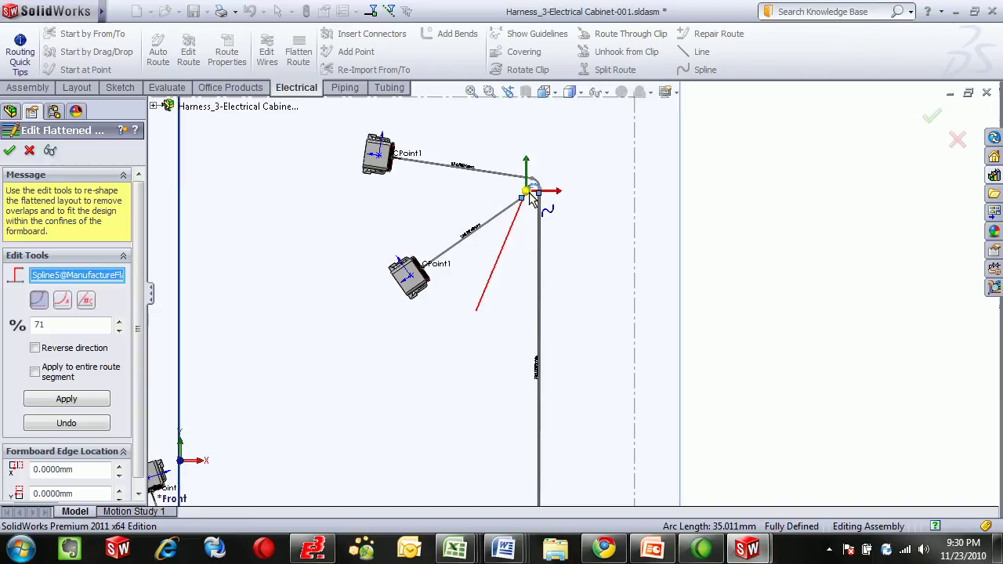
{"action": "left_click", "coordinate": [90, 406]}
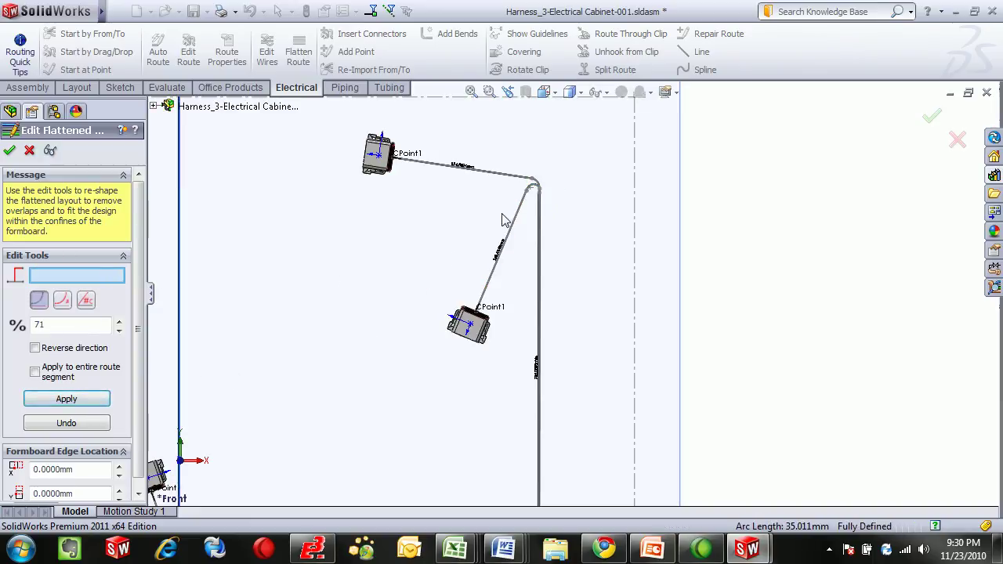
Step: Rotate another branch at its bend, lowering the rotation percentage to 19
{"action": "left_click", "coordinate": [530, 190]}
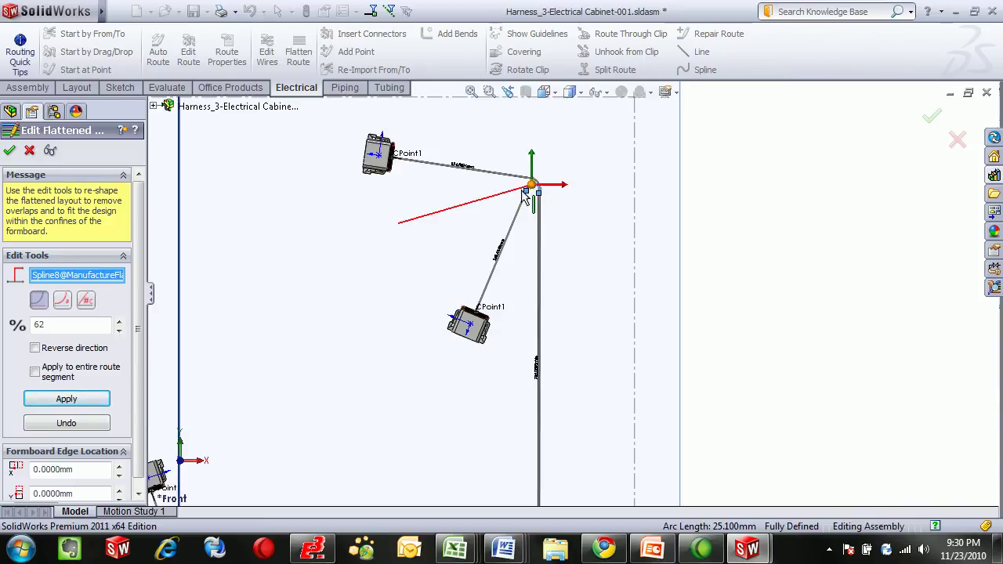
{"action": "left_click", "coordinate": [119, 330]}
{"action": "left_click", "coordinate": [119, 330]}
{"action": "left_click", "coordinate": [119, 330]}
{"action": "left_click", "coordinate": [119, 330]}
{"action": "left_click", "coordinate": [120, 330]}
{"action": "left_click", "coordinate": [120, 330]}
{"action": "left_click", "coordinate": [119, 330]}
{"action": "left_click", "coordinate": [119, 330]}
{"action": "left_click", "coordinate": [119, 330]}
{"action": "left_click", "coordinate": [119, 330]}
{"action": "left_click", "coordinate": [119, 330]}
{"action": "left_click", "coordinate": [120, 330]}
{"action": "left_click", "coordinate": [119, 330]}
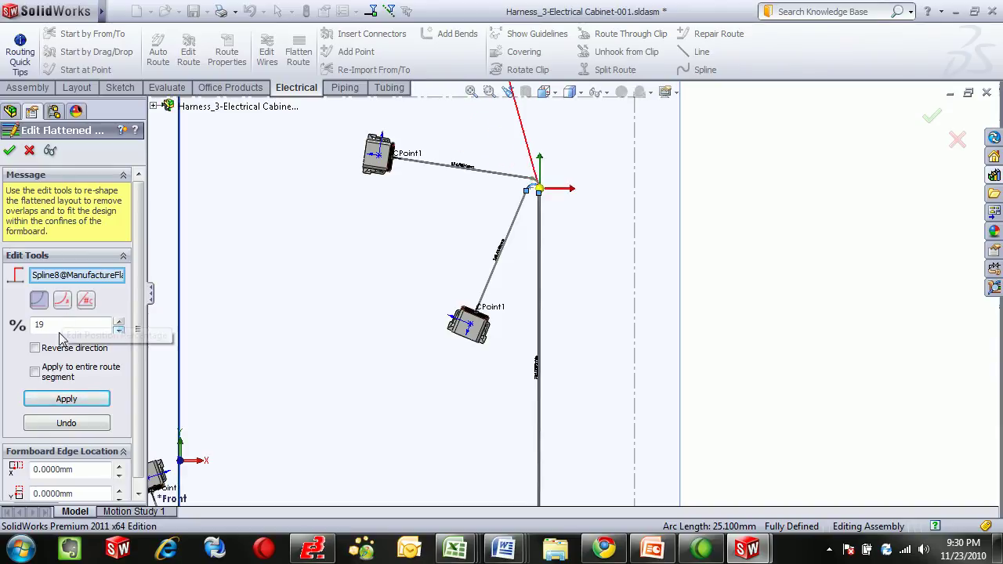
{"action": "left_click", "coordinate": [67, 399]}
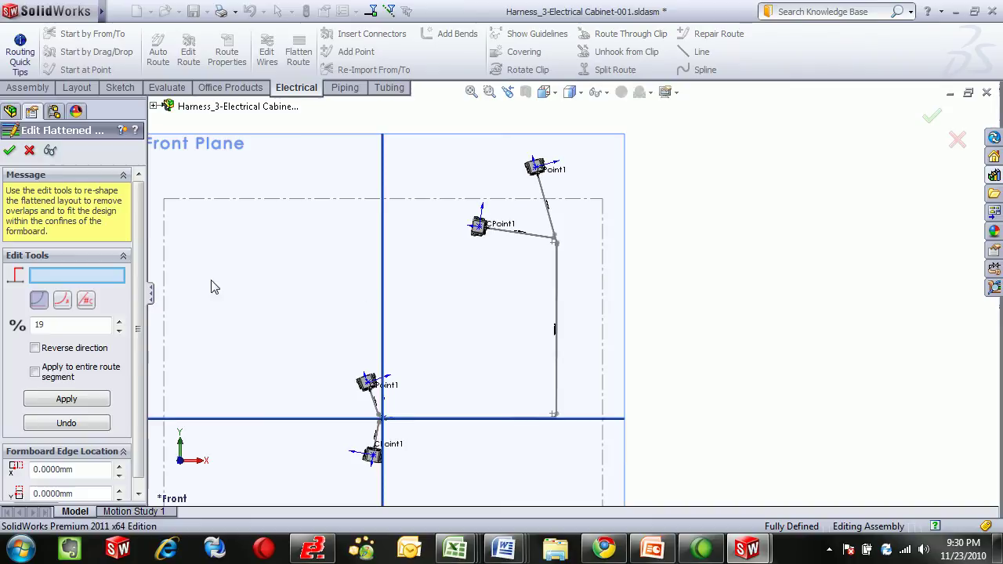
Step: Create the formboard drawing with Electrical BOM, connector tables and auto balloons, but no cut list
{"action": "left_click", "coordinate": [9, 151]}
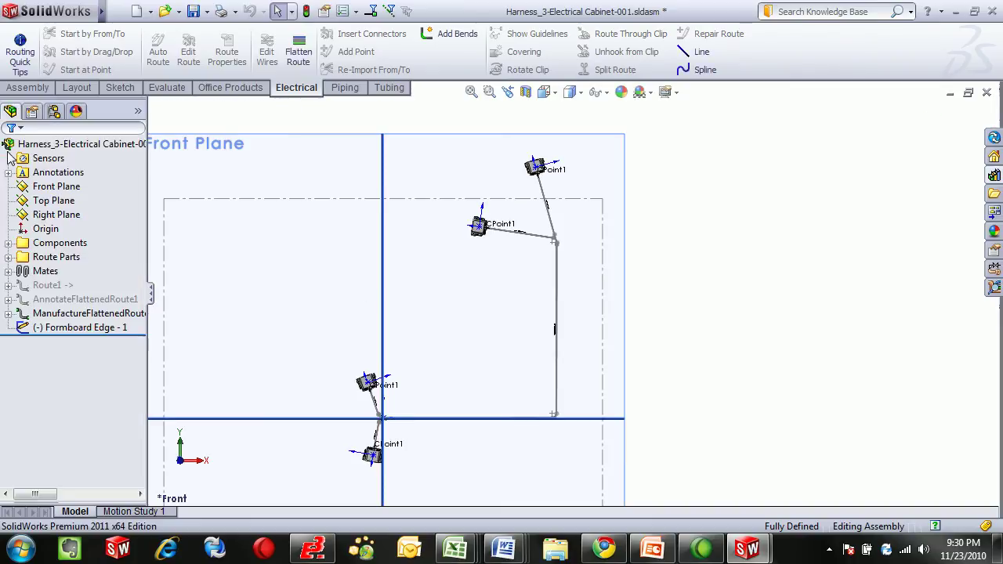
{"action": "right_click", "coordinate": [89, 313]}
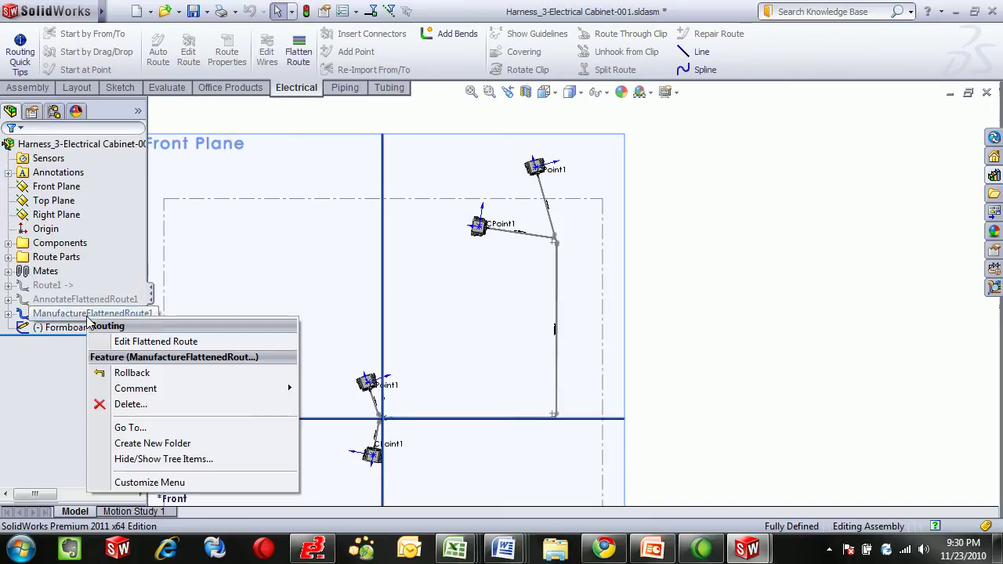
{"action": "left_click", "coordinate": [151, 342]}
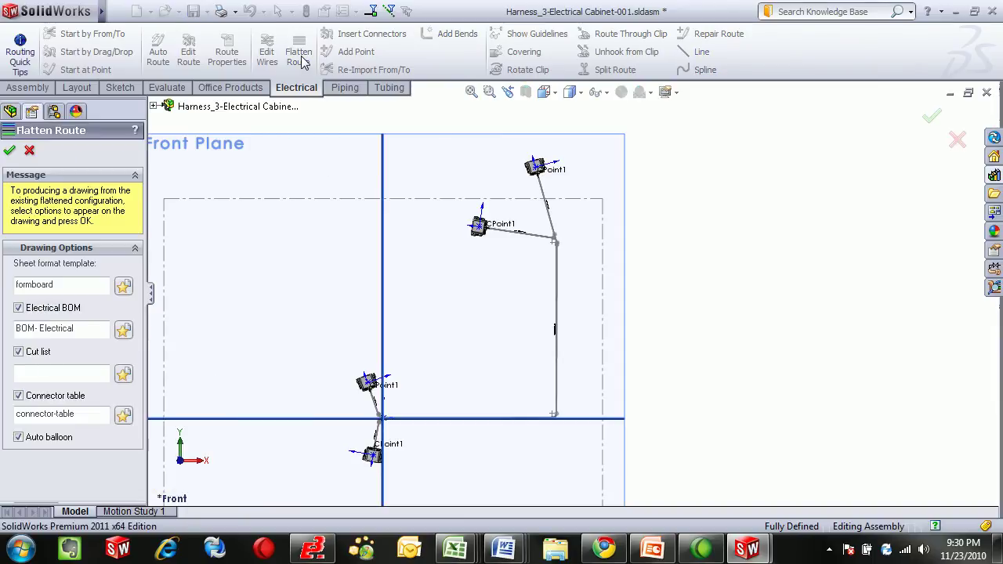
{"action": "left_click", "coordinate": [38, 355]}
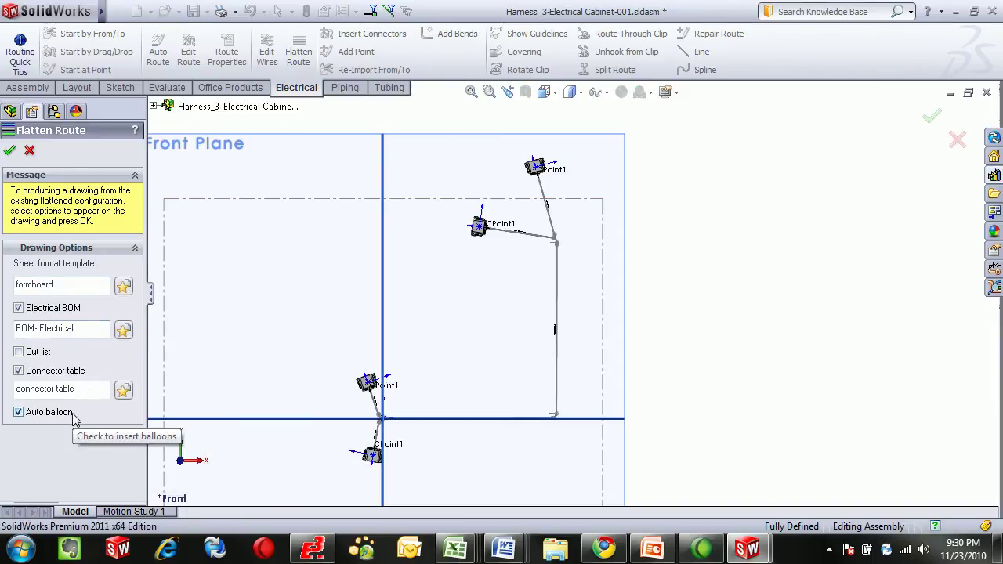
{"action": "left_click", "coordinate": [10, 151]}
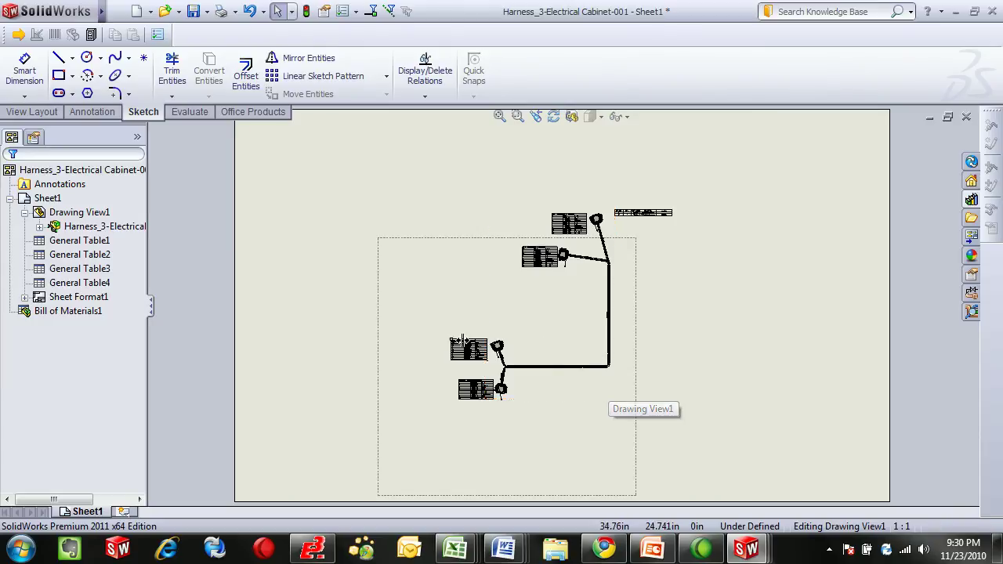
{"action": "scroll", "coordinate": [608, 255], "scroll_direction": "down", "scroll_amount": 8}
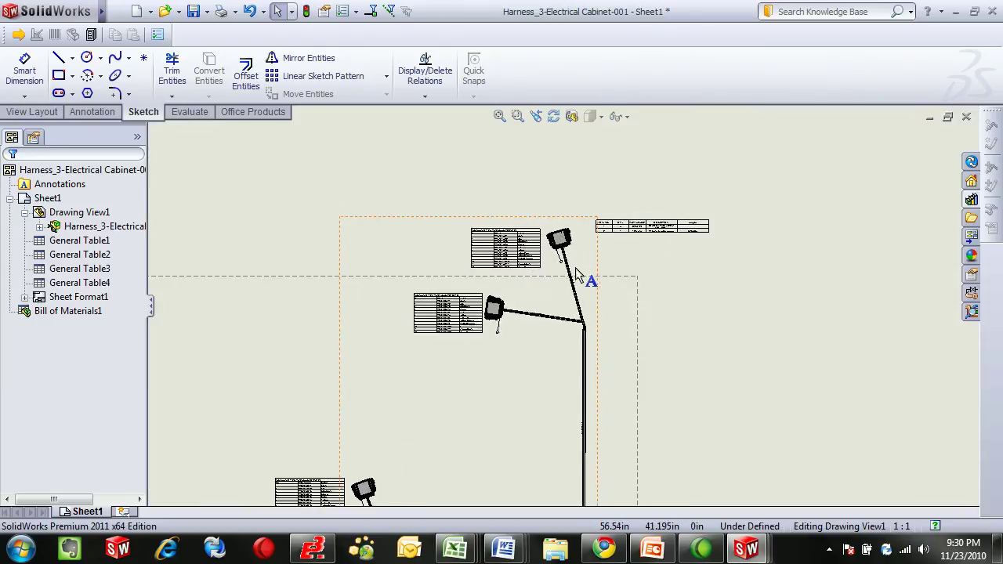
{"action": "scroll", "coordinate": [572, 269], "scroll_direction": "down", "scroll_amount": 1}
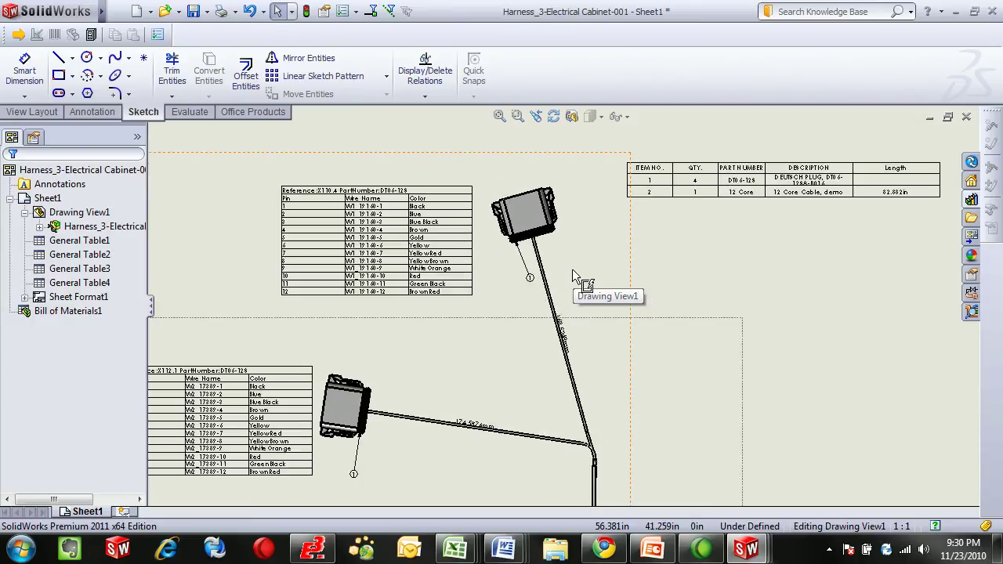